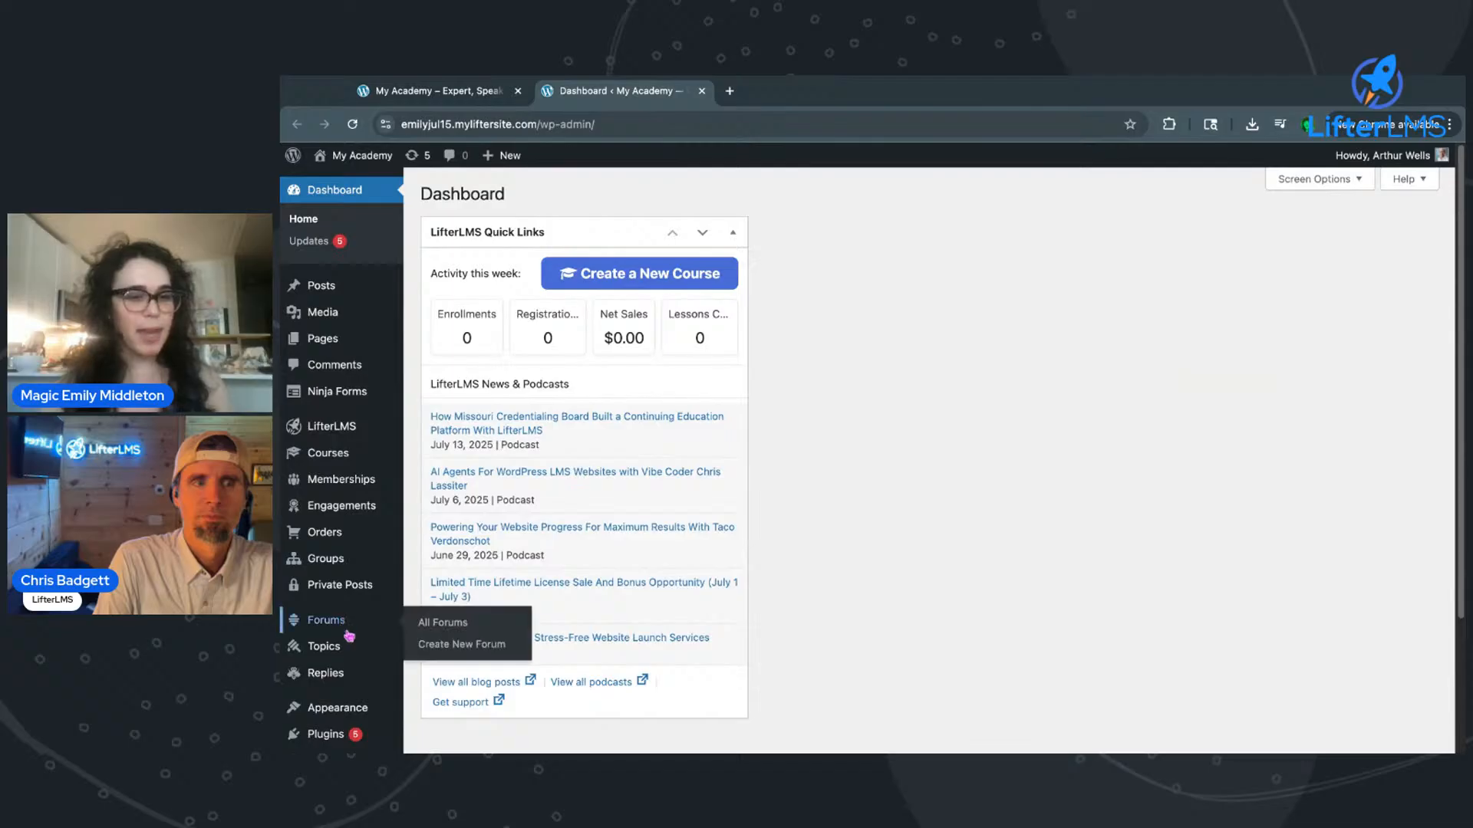
Open the menu management screen for the Course Menu and examine which LifterLMS links can be added
scroll(347, 614, down, 1)
mouse_move(338, 638)
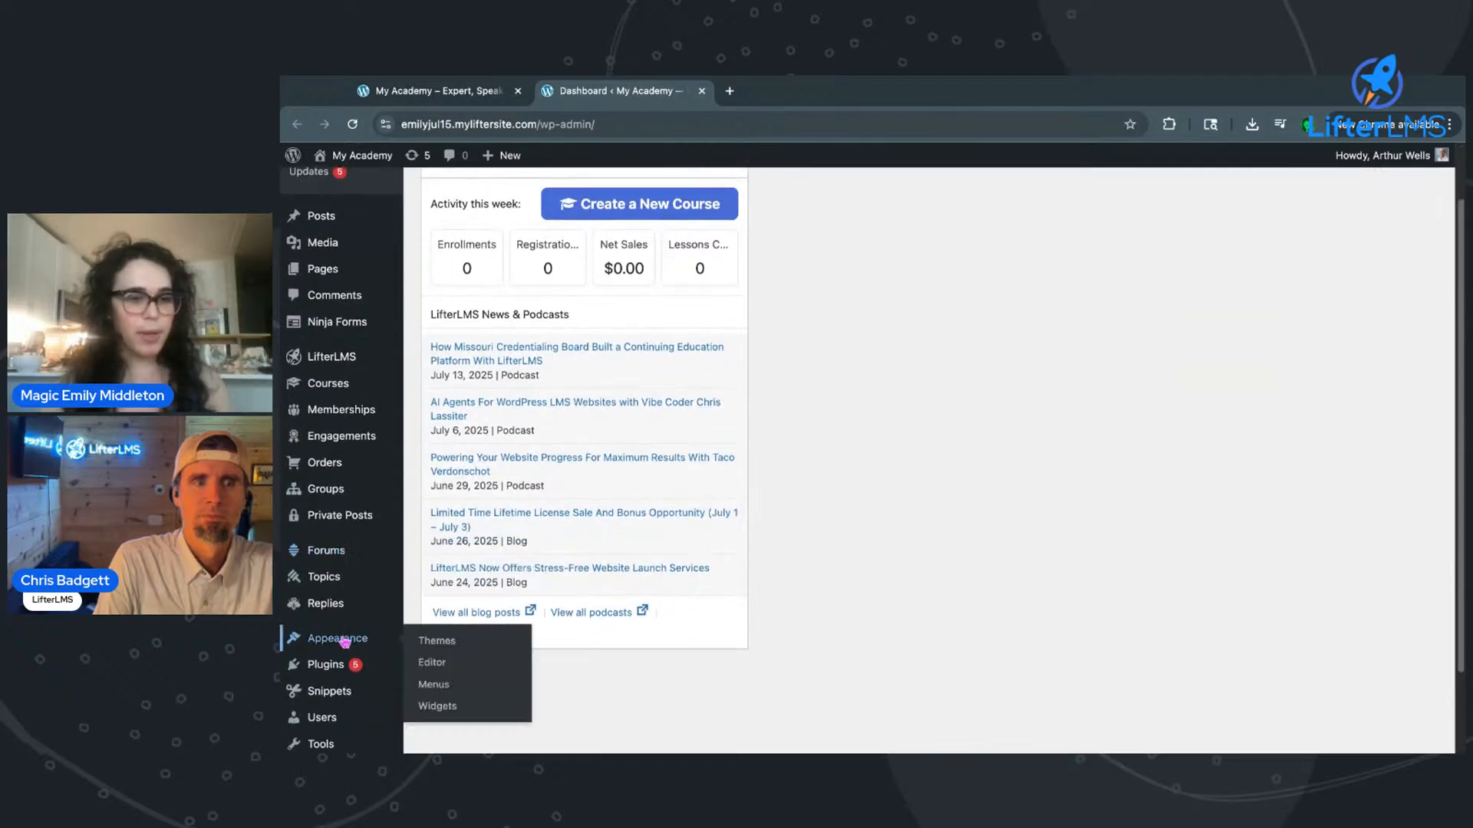
click(431, 687)
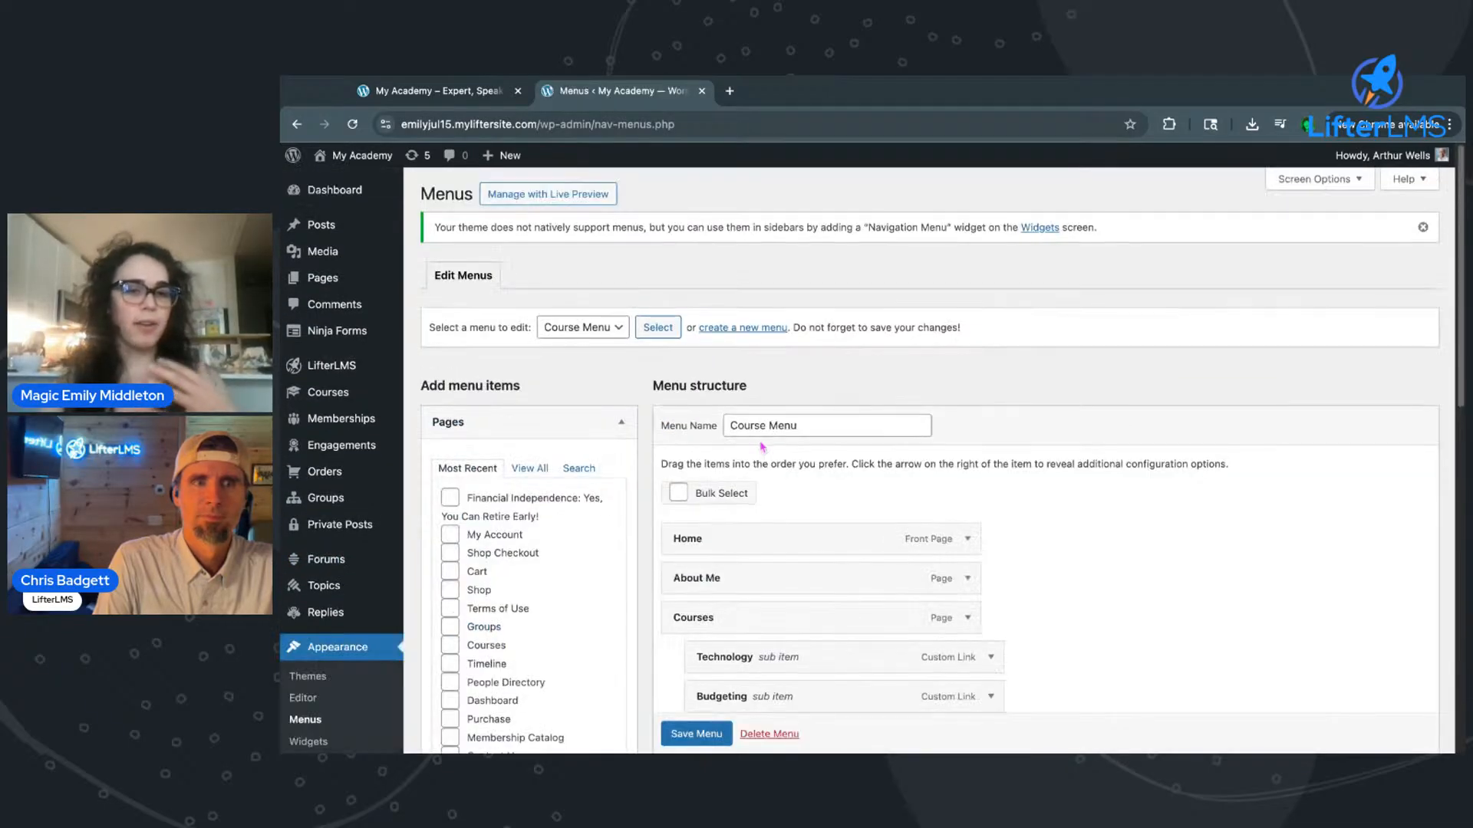
scroll(759, 430, down, 5)
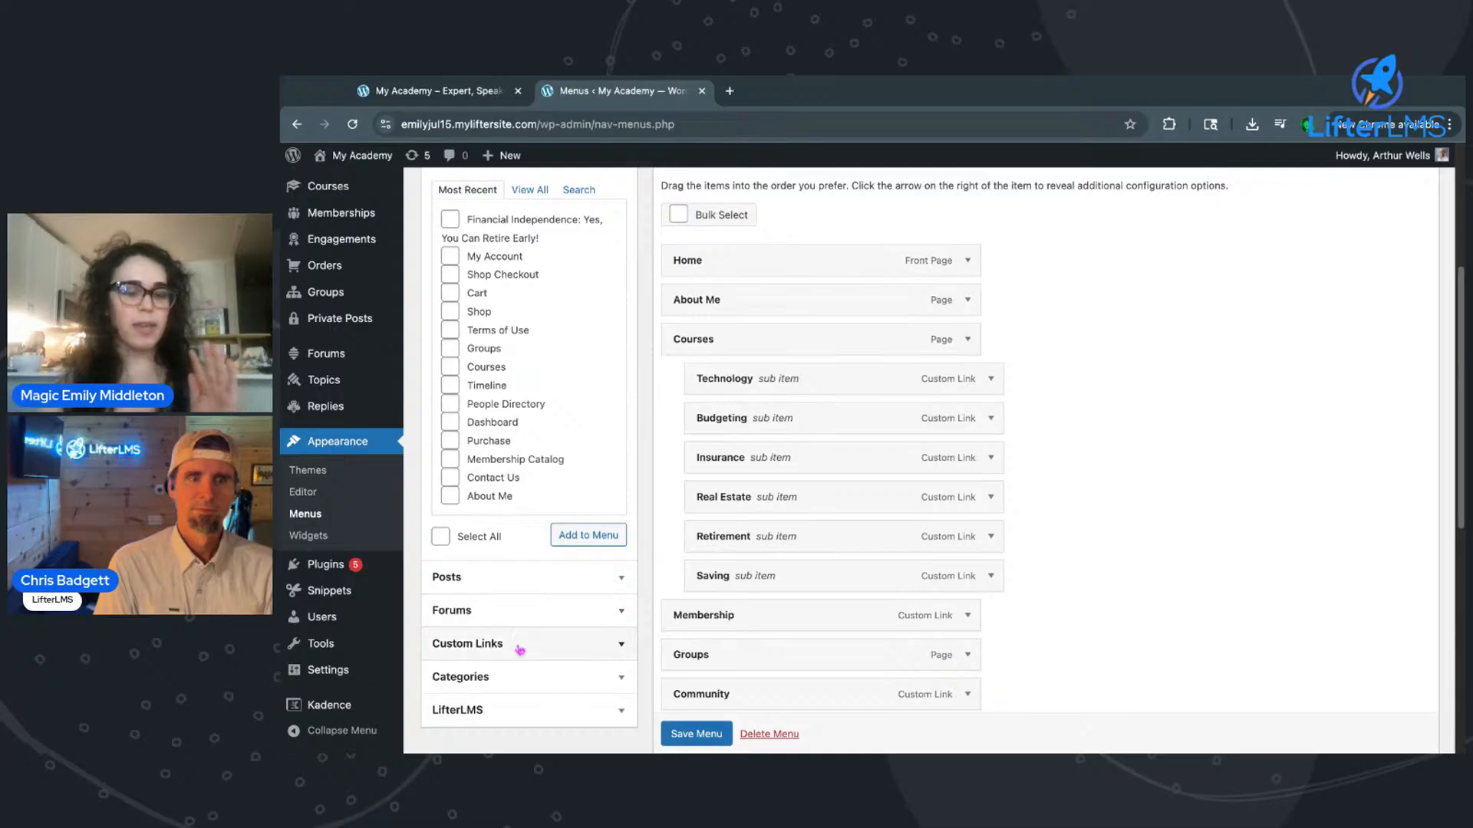
scroll(535, 694, down, 1)
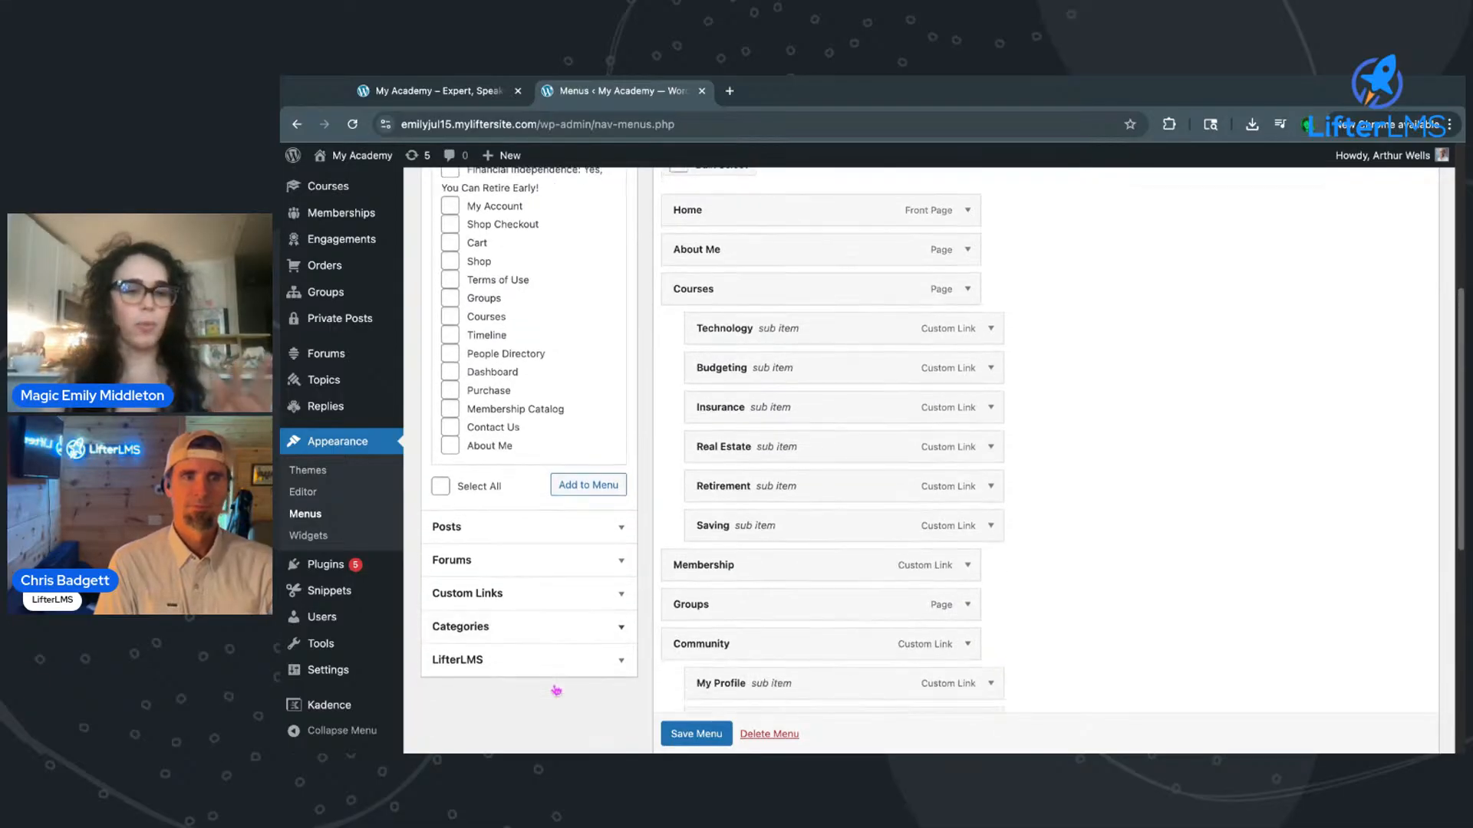
scroll(534, 673, down, 1)
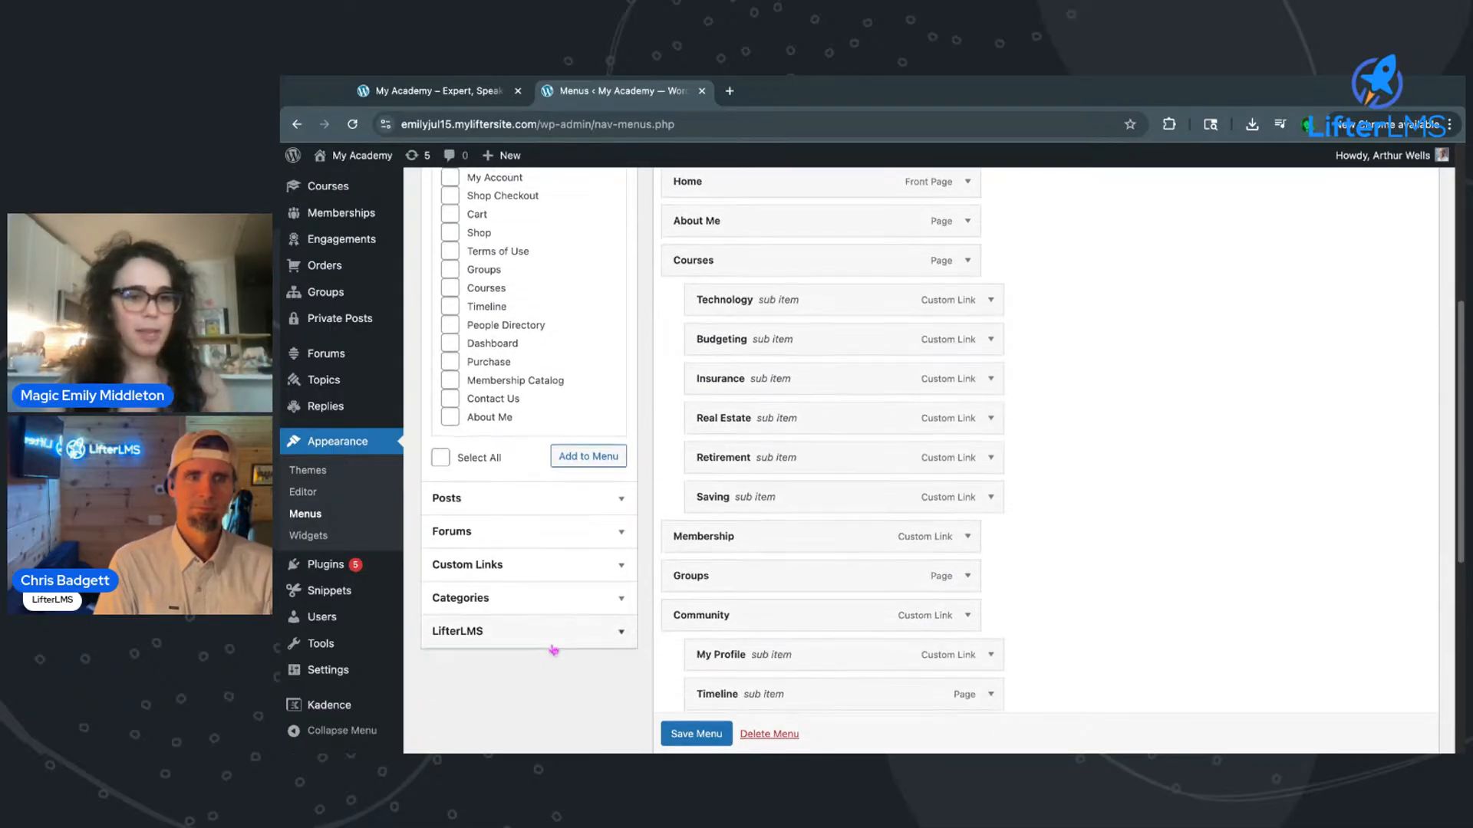
click(560, 645)
scroll(518, 587, up, 5)
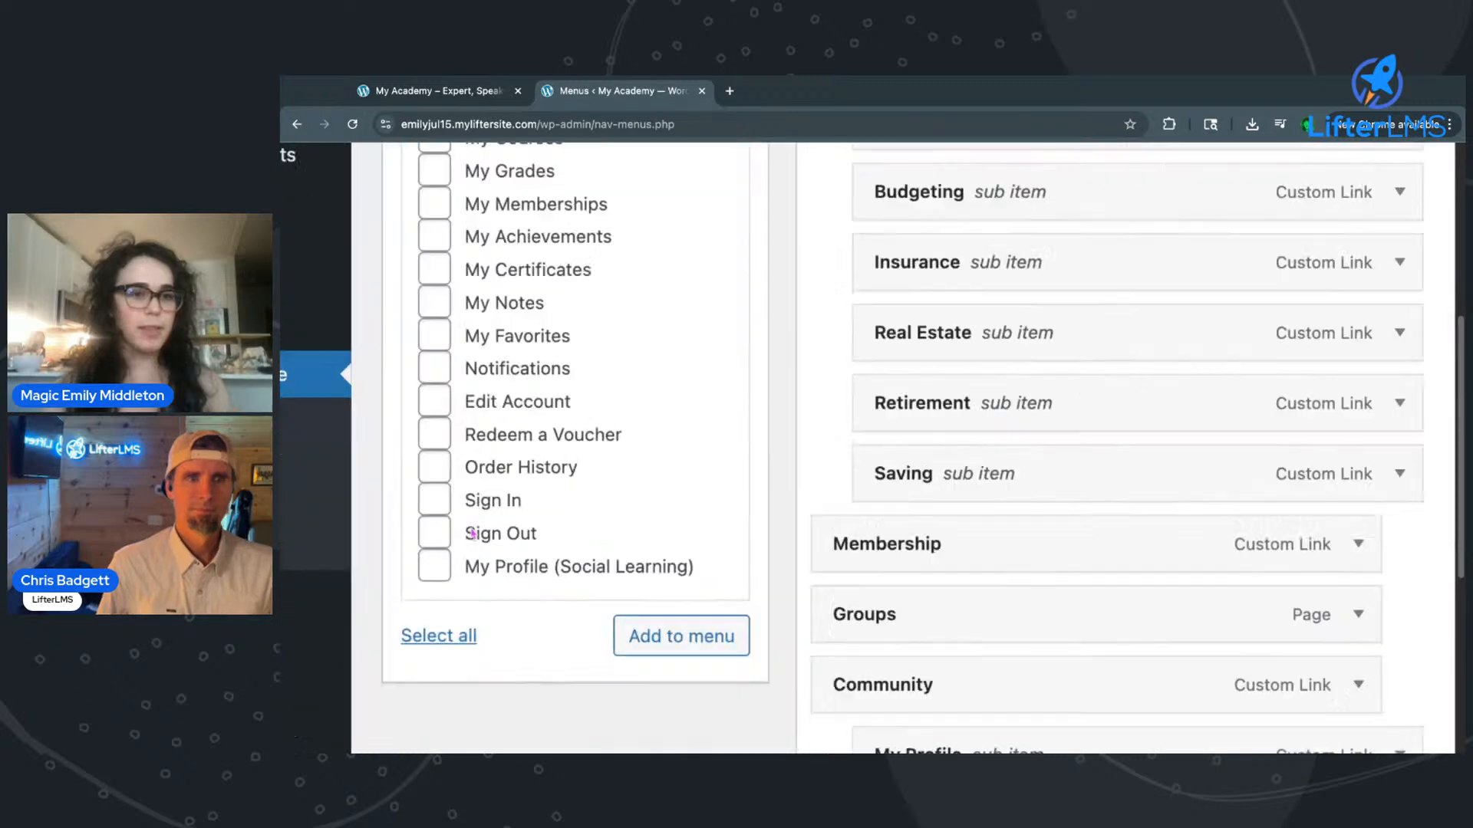
scroll(459, 527, down, 5)
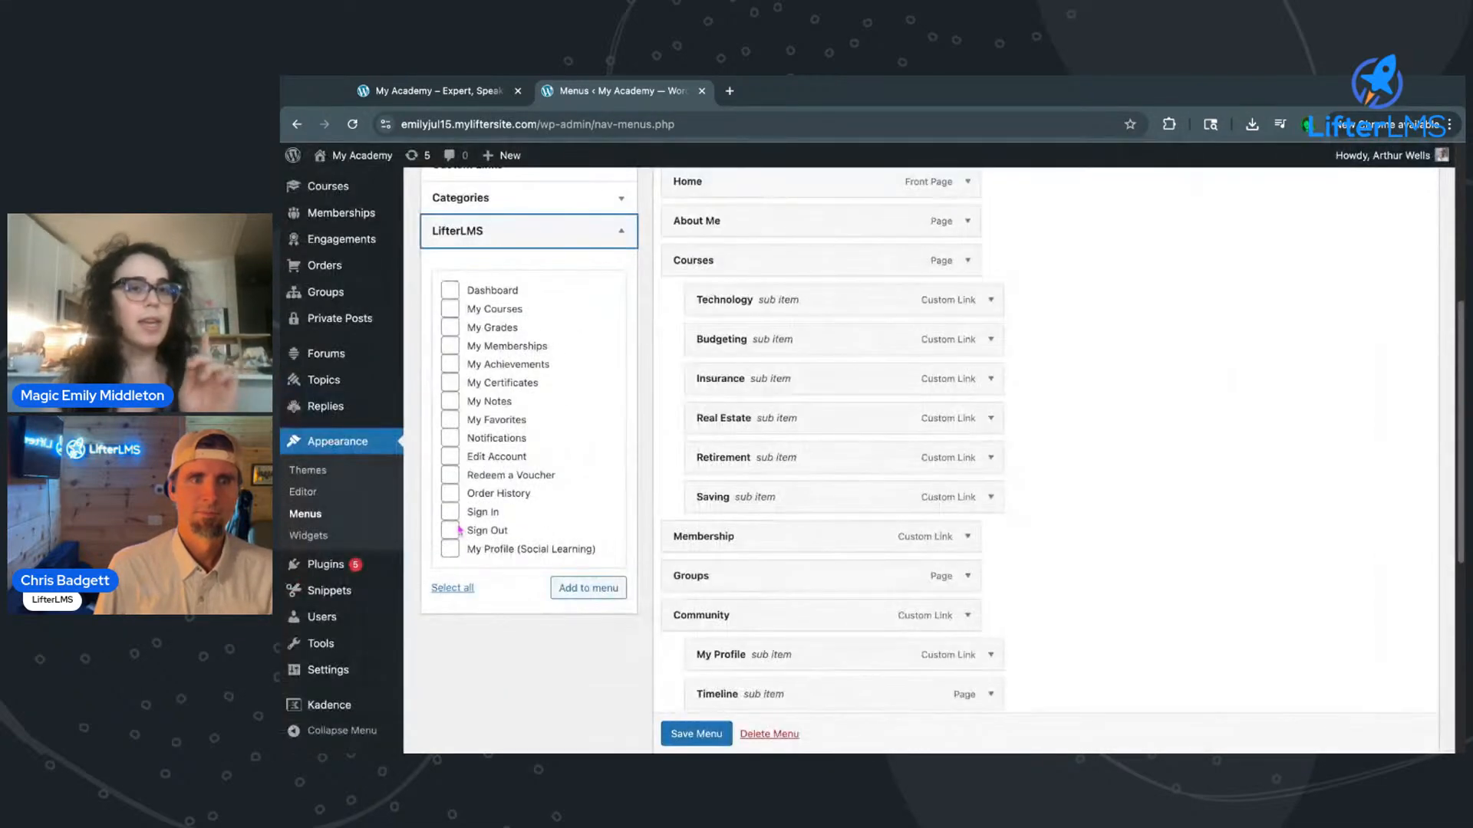
scroll(881, 256, up, 5)
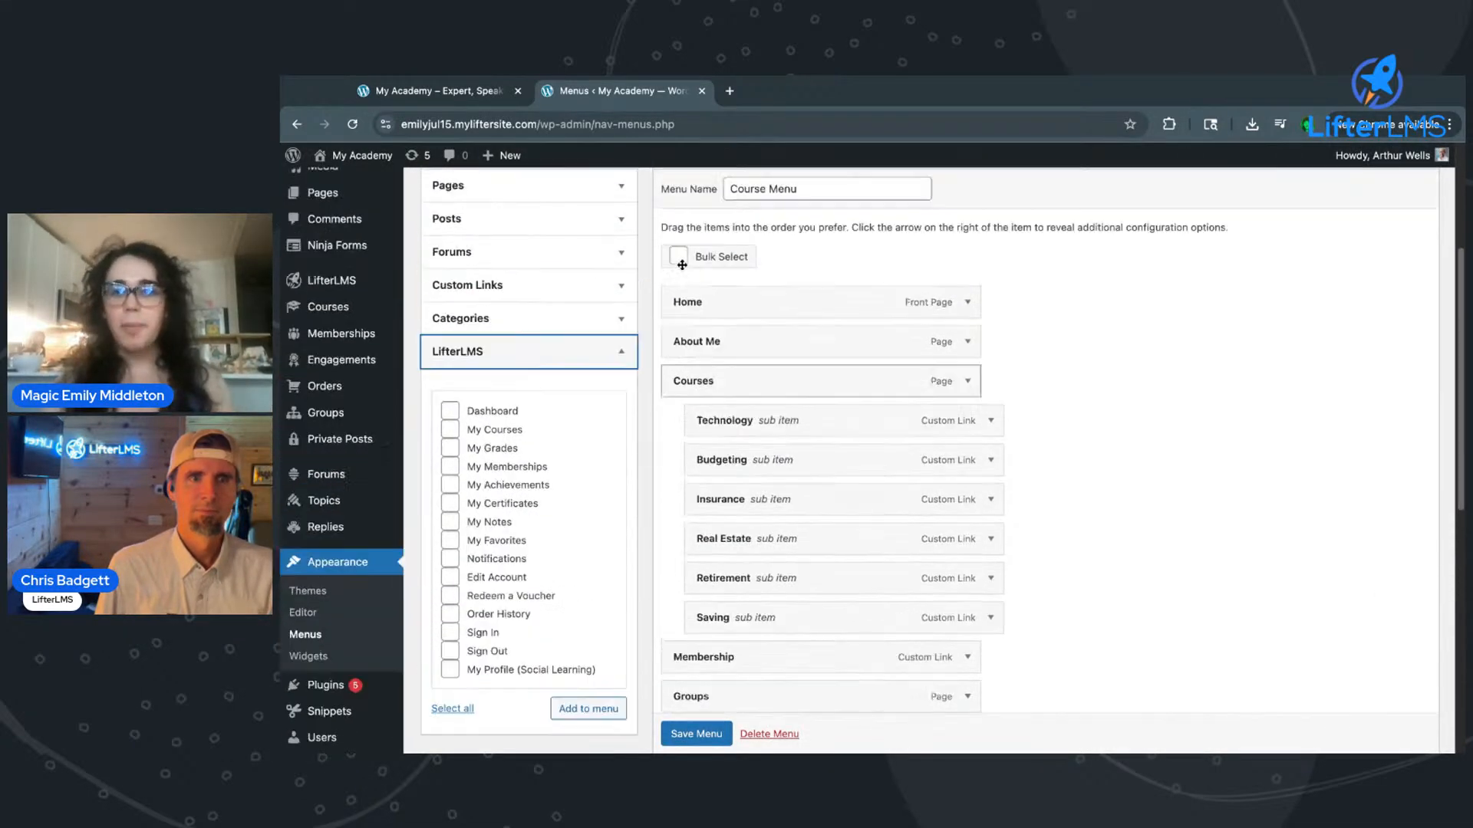
Hide the LifterLMS section of the Menus page through the screen options and show it again
click(1274, 182)
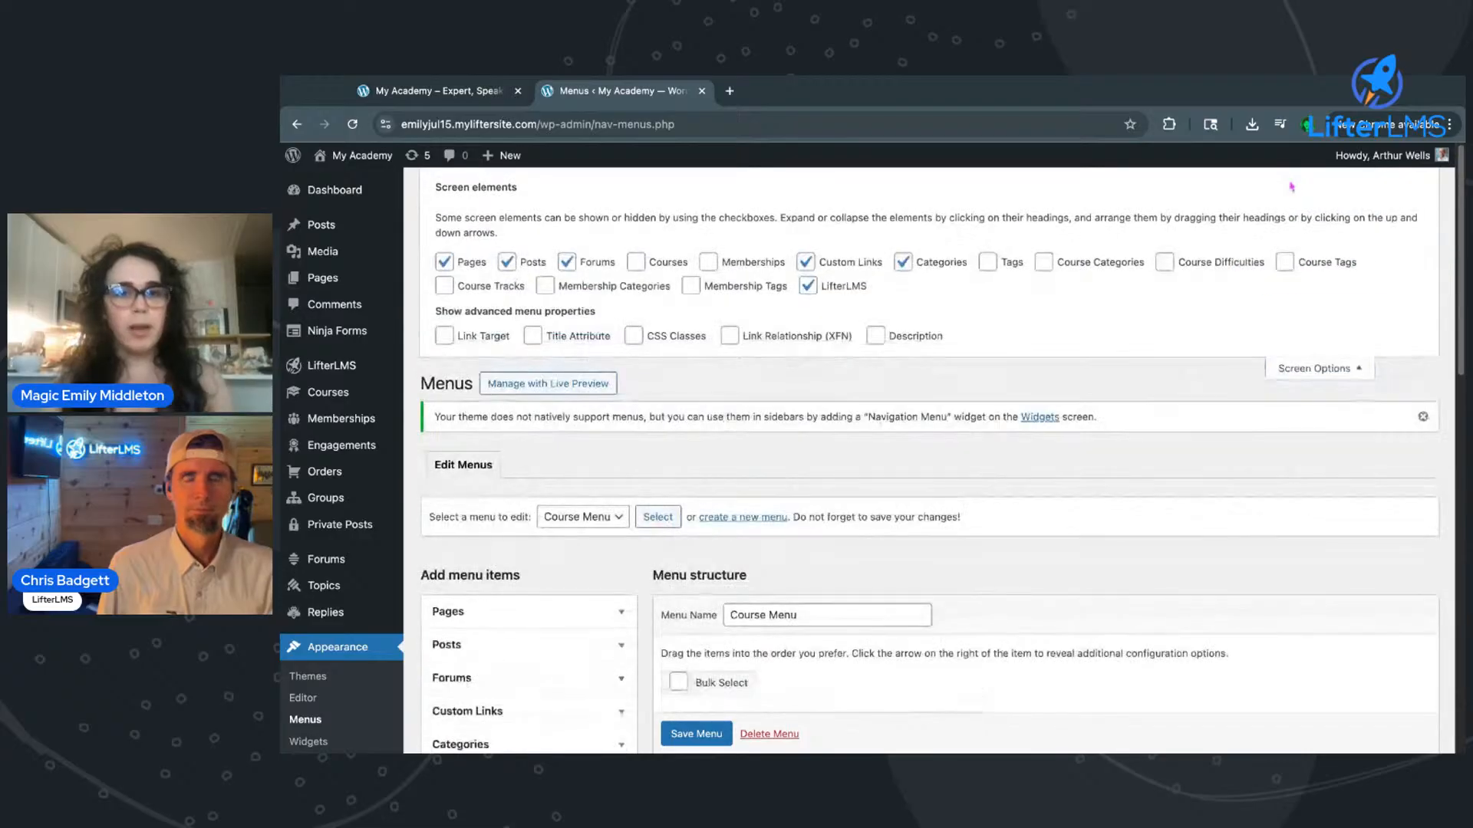
click(811, 289)
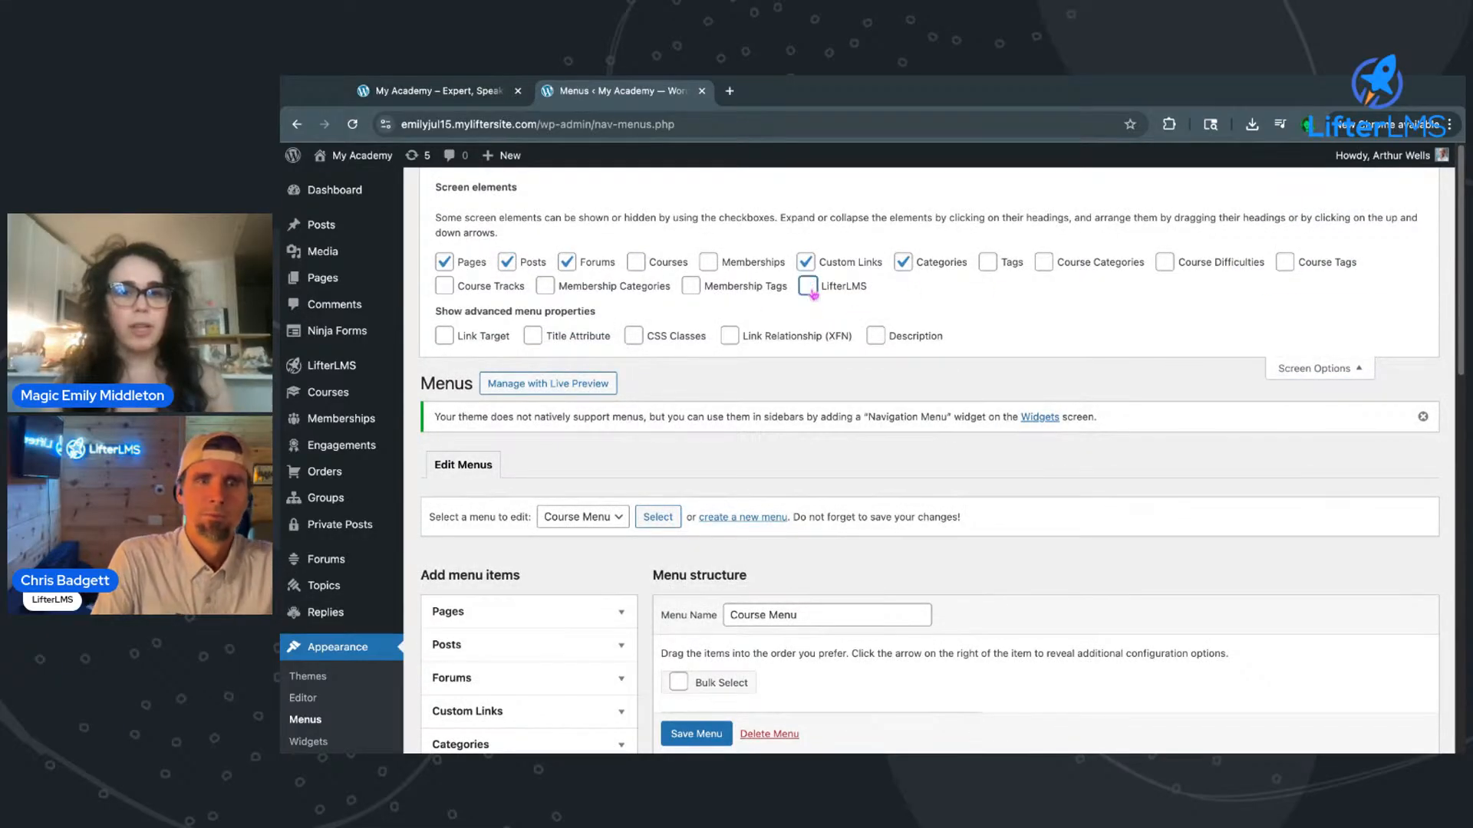
click(811, 289)
scroll(810, 289, up, 5)
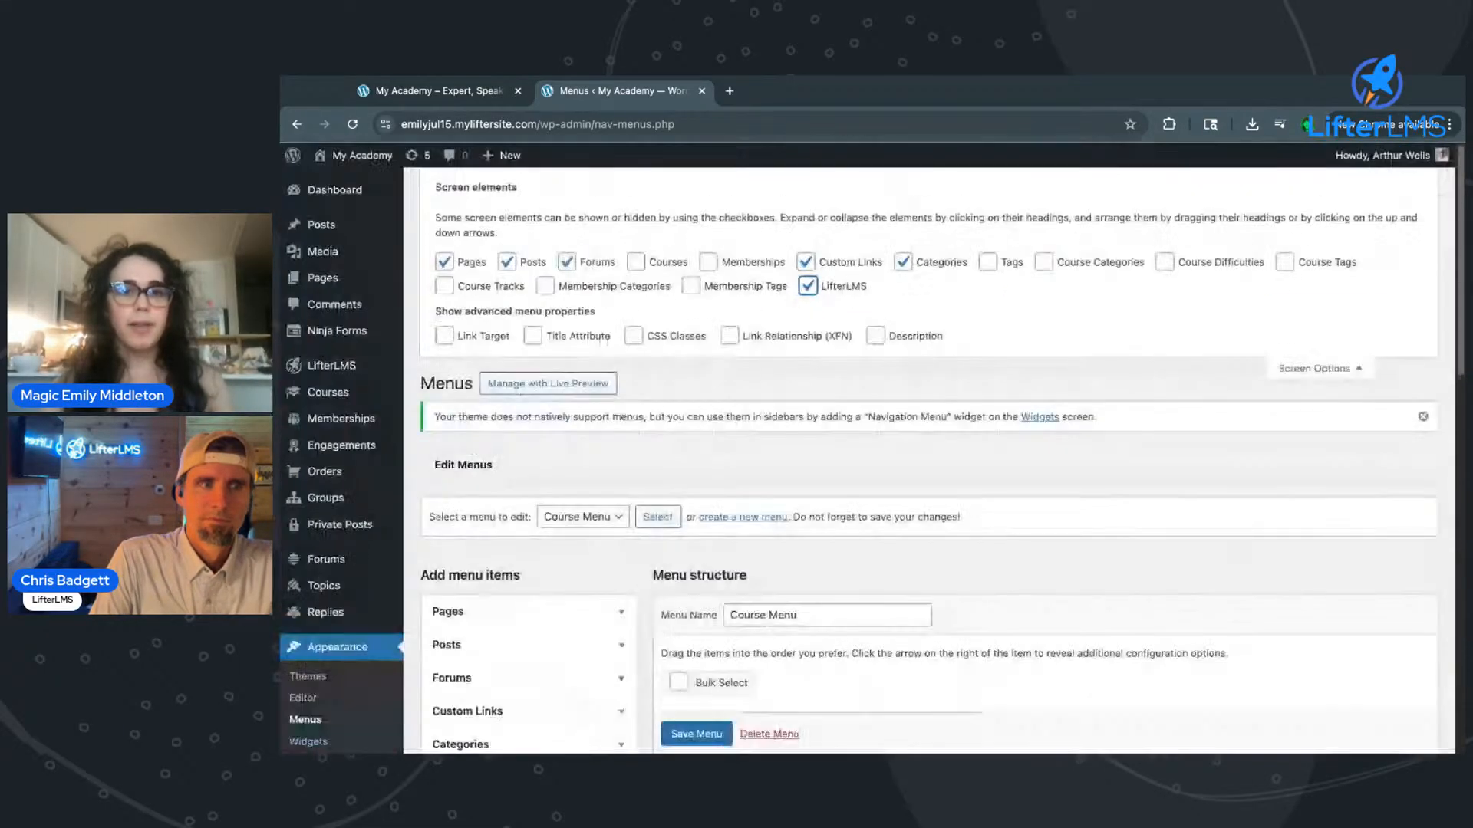
scroll(814, 295, down, 5)
click(1294, 370)
scroll(544, 306, down, 6)
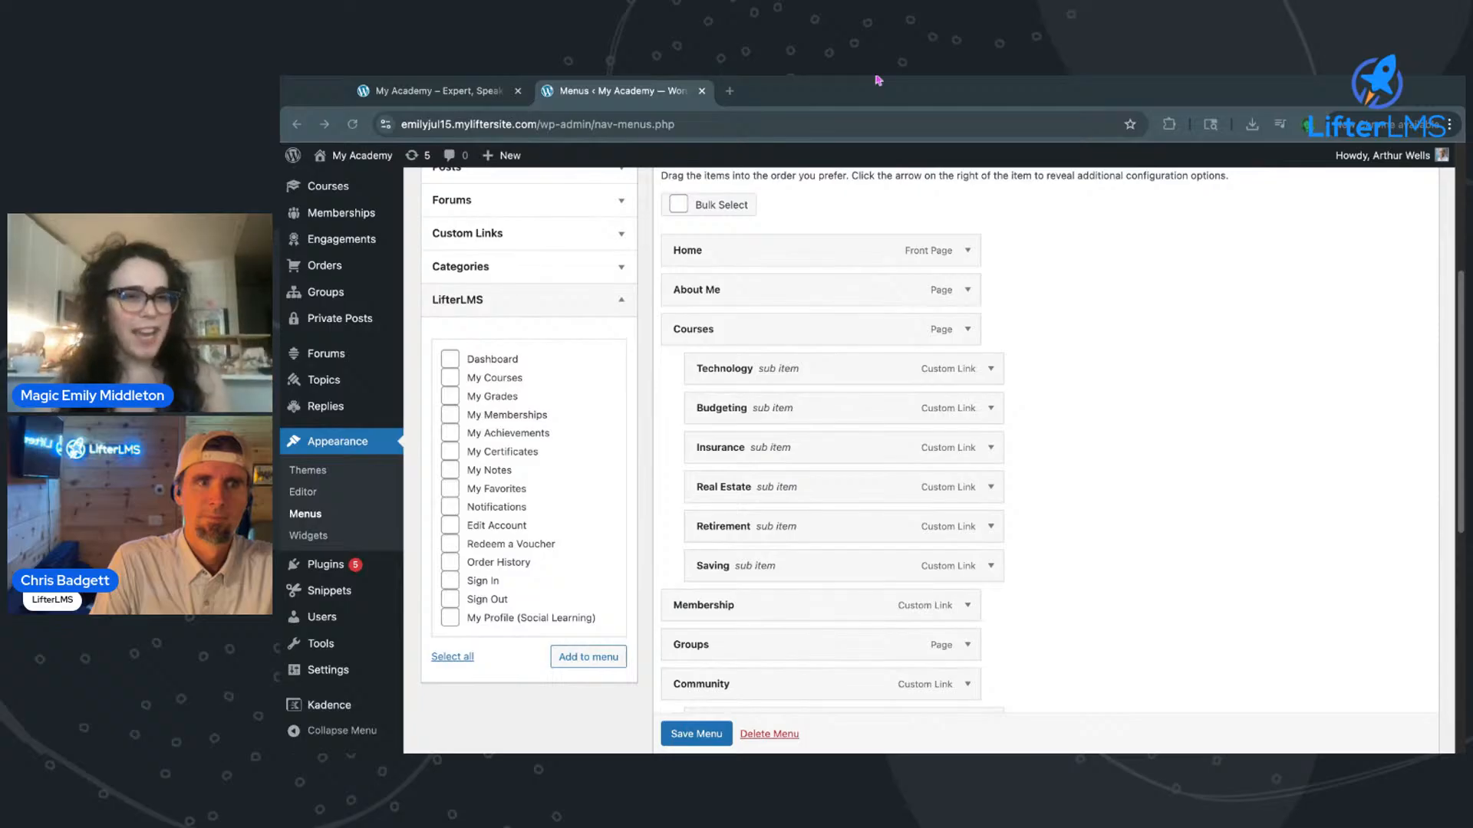
scroll(422, 268, up, 5)
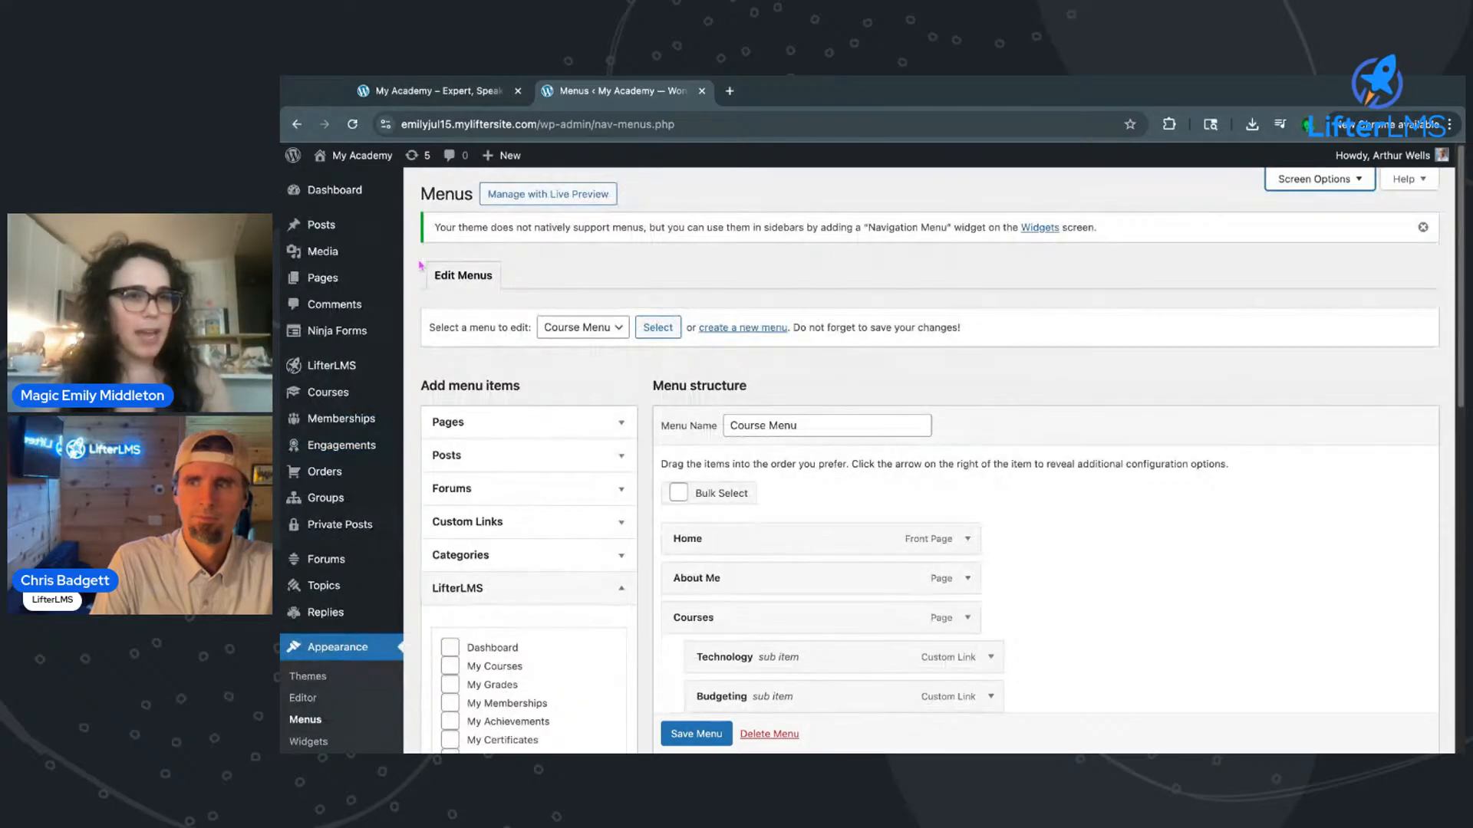
Open the Home page template in the site editor from the site's front page
click(443, 90)
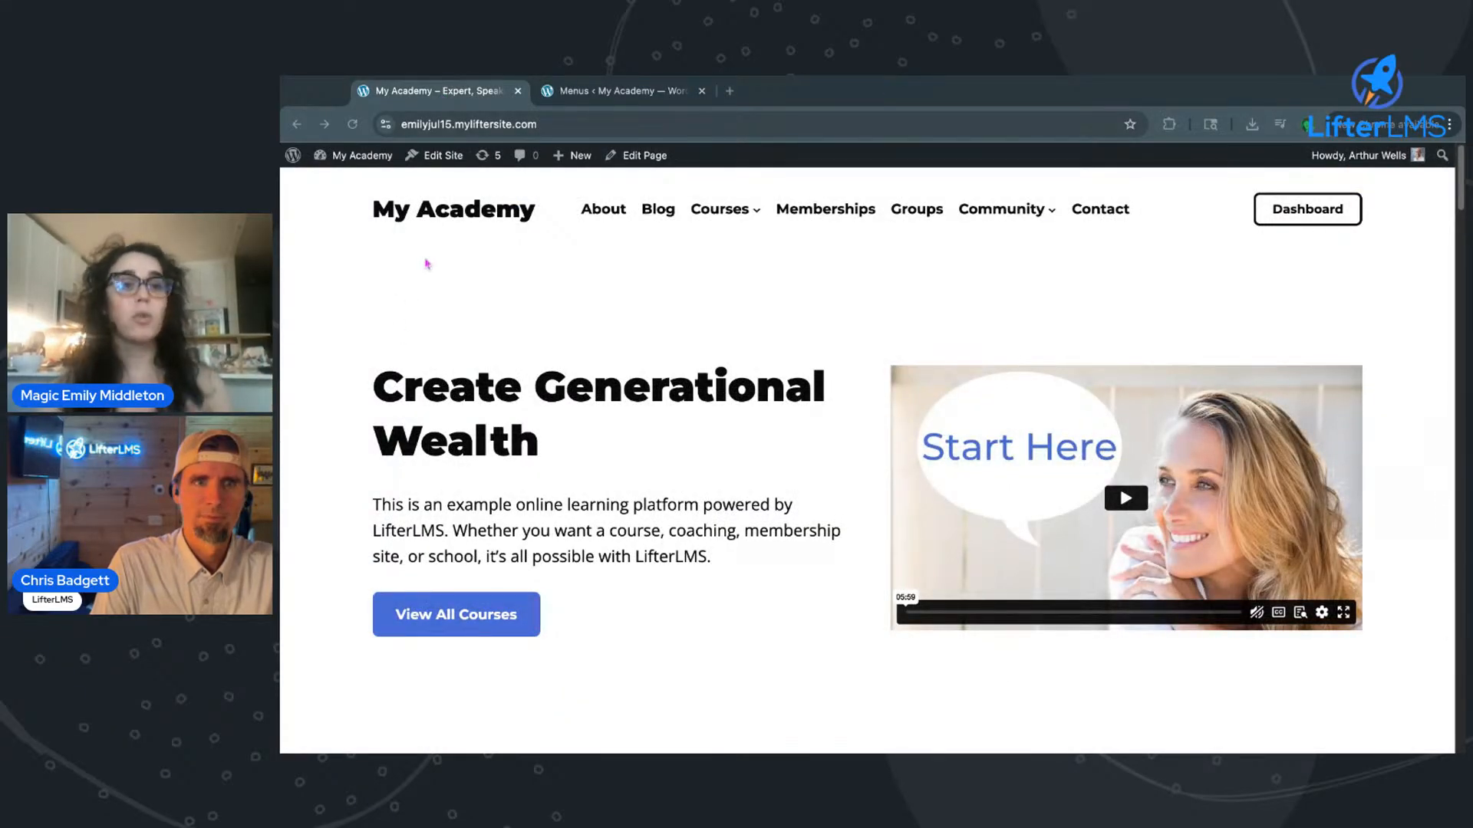
click(367, 276)
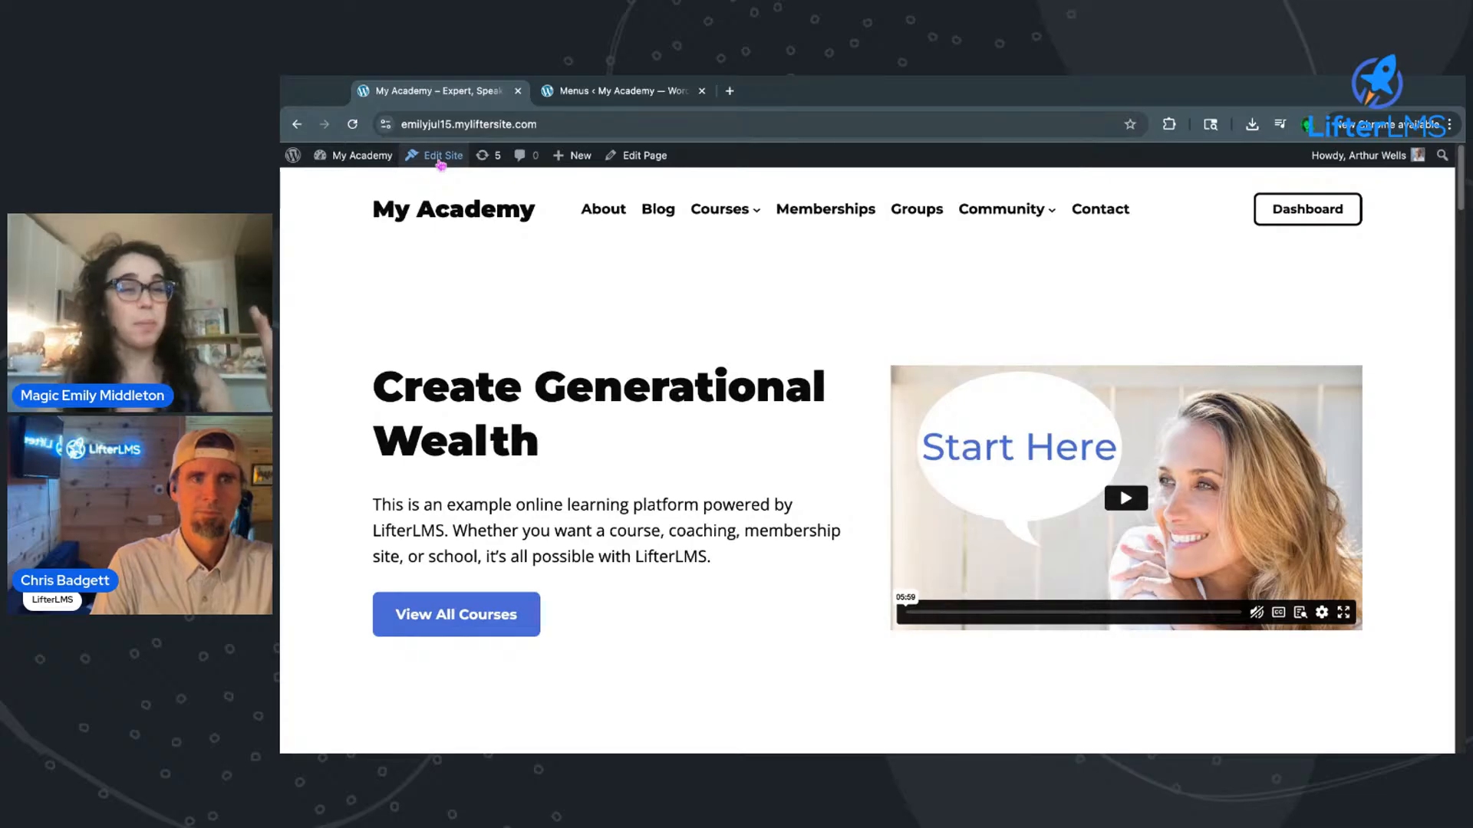
click(441, 161)
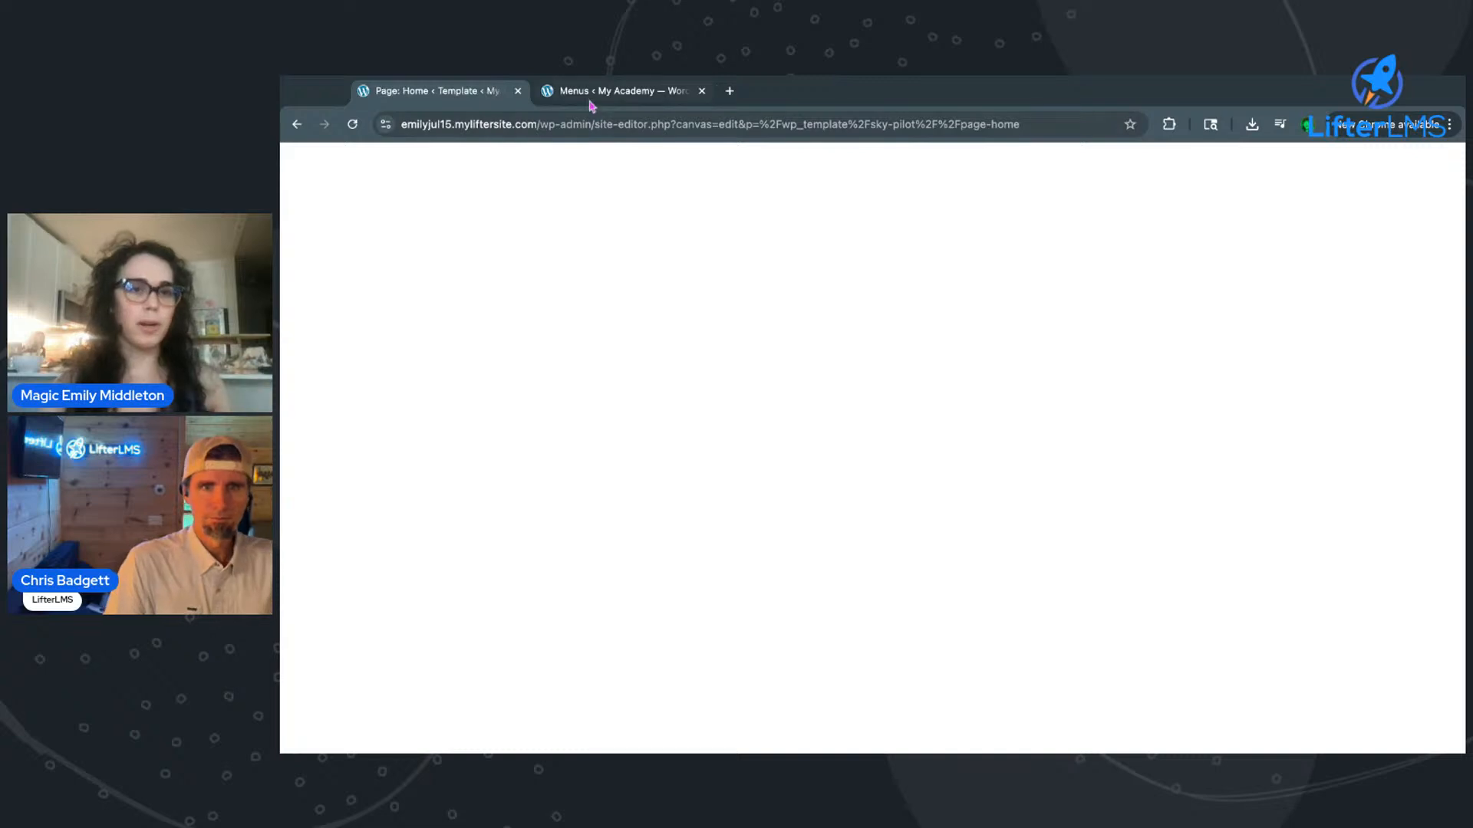
click(606, 91)
scroll(361, 679, down, 1)
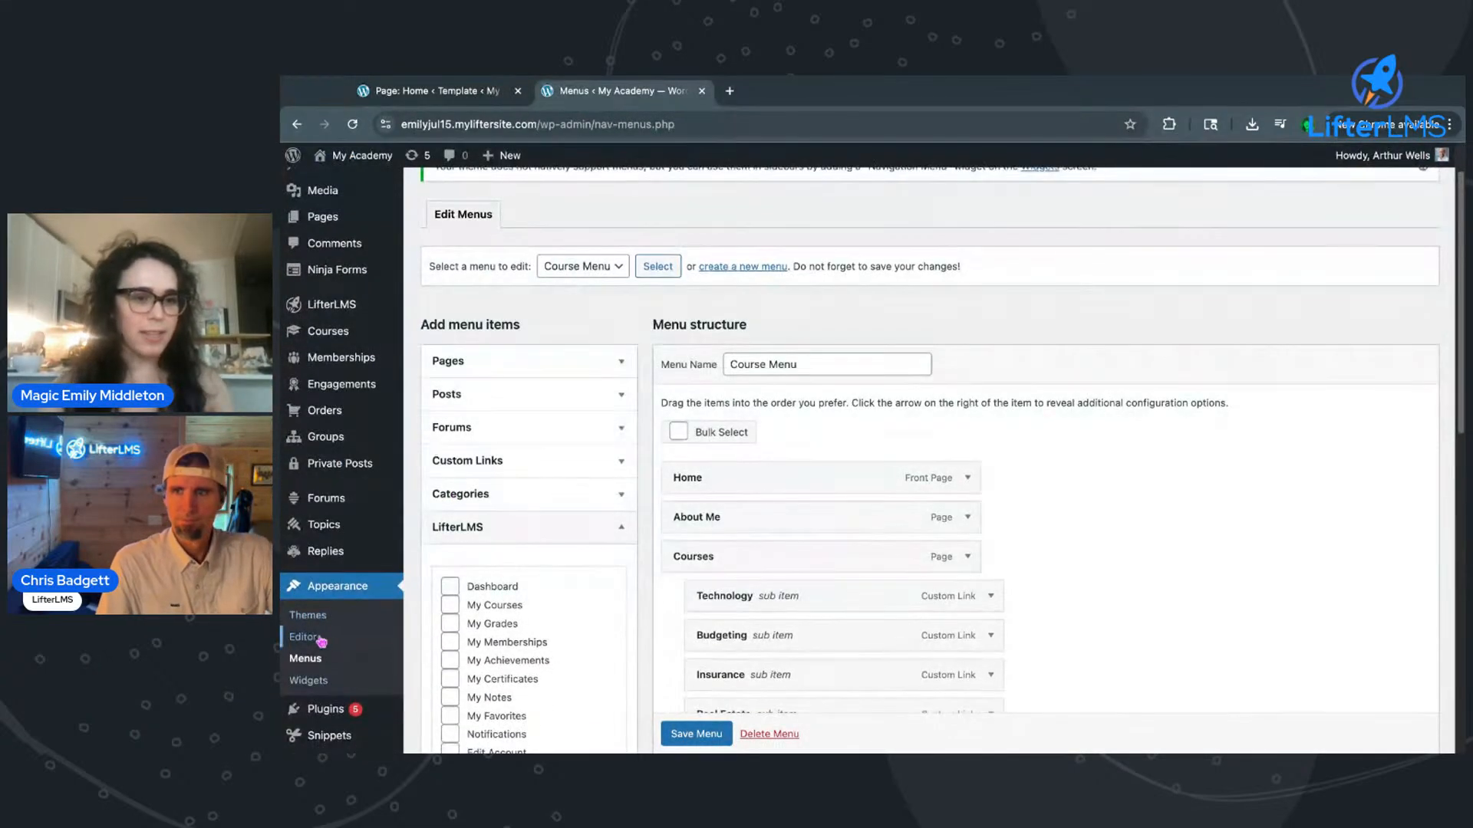
click(434, 90)
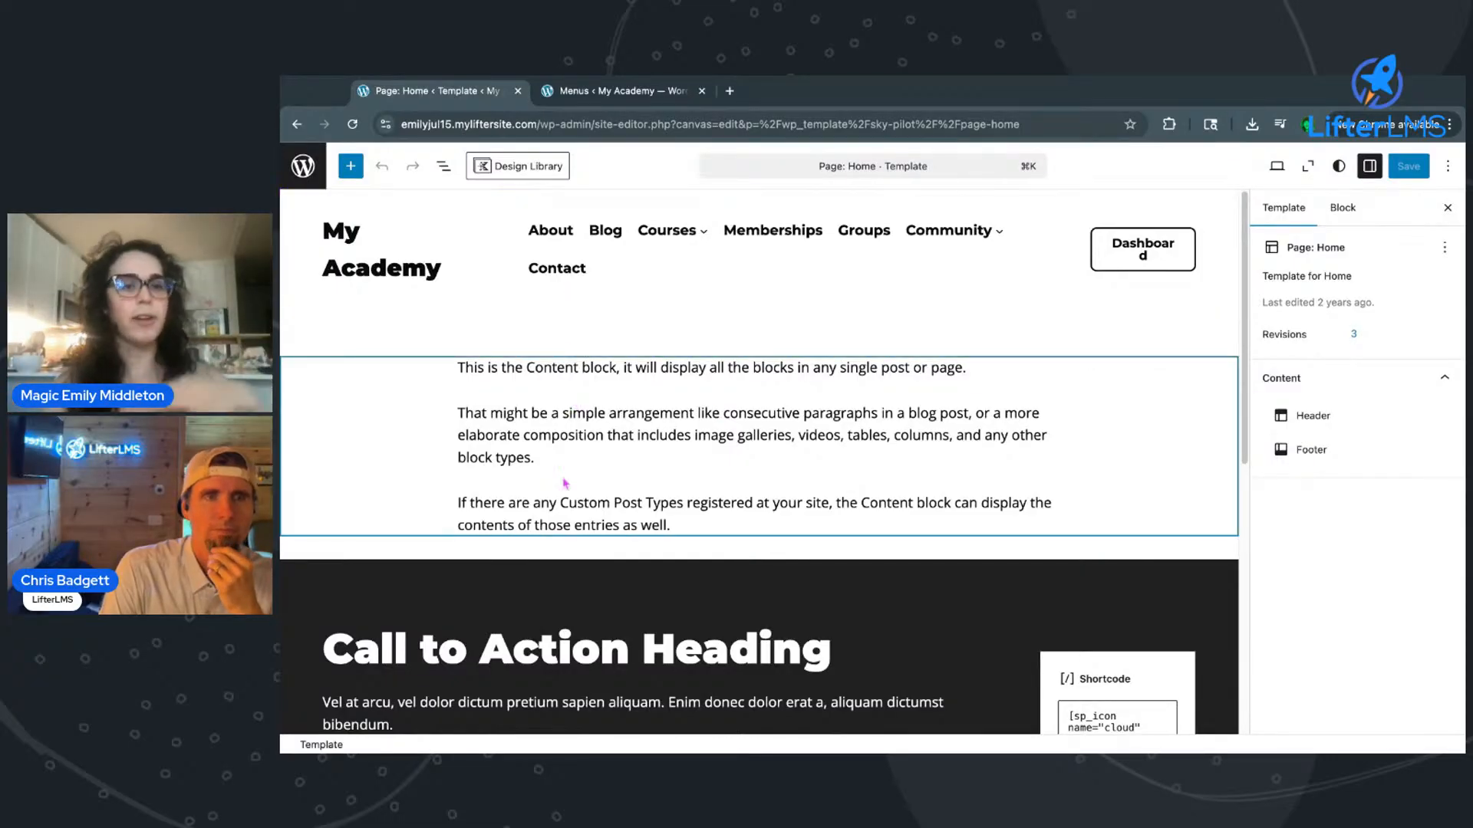
Show the template's block structure, expand the Header down to its nested rows, and select the Navigation block
click(443, 166)
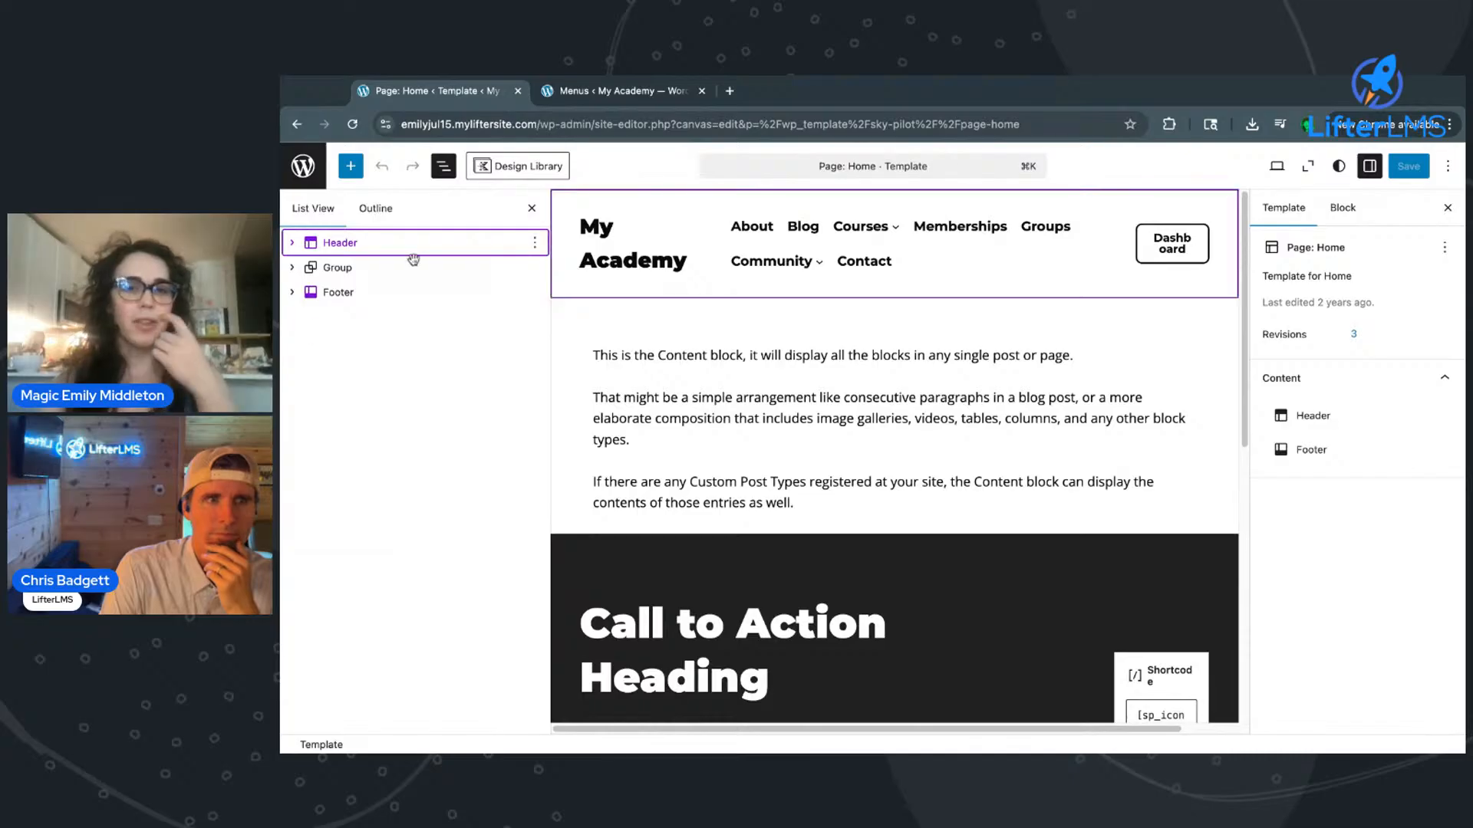
click(293, 242)
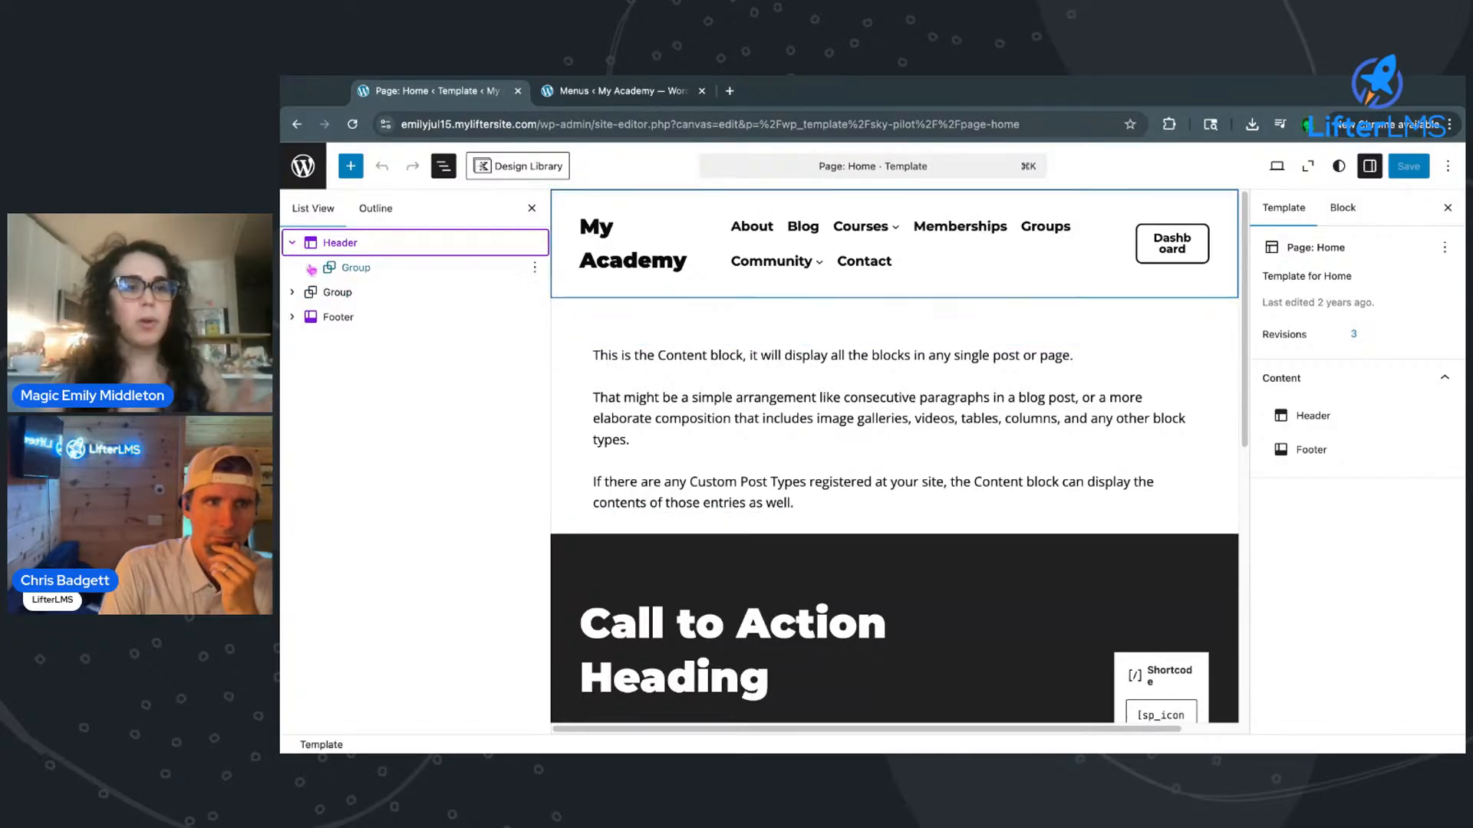
click(311, 267)
click(329, 293)
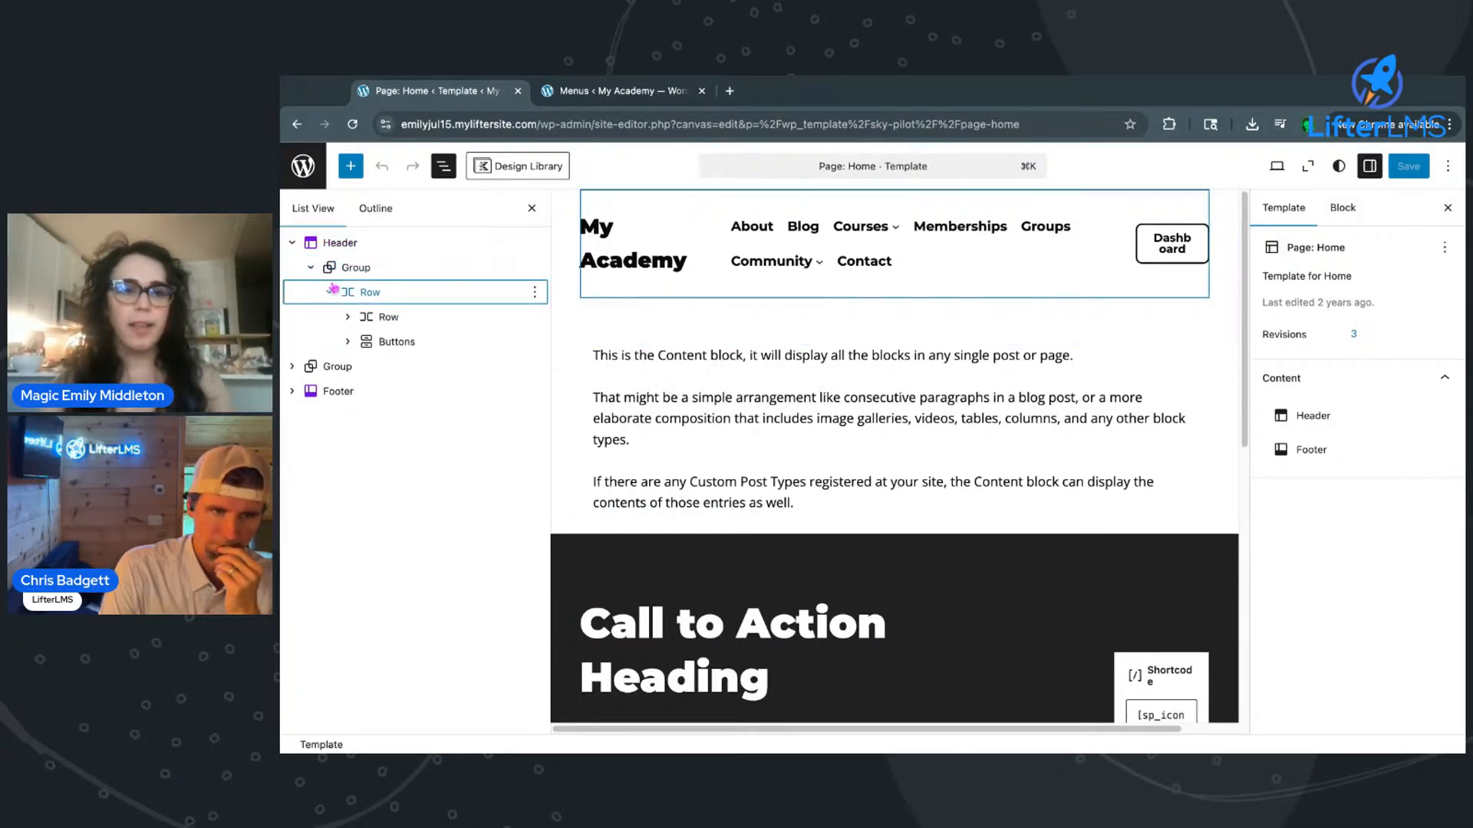
click(349, 318)
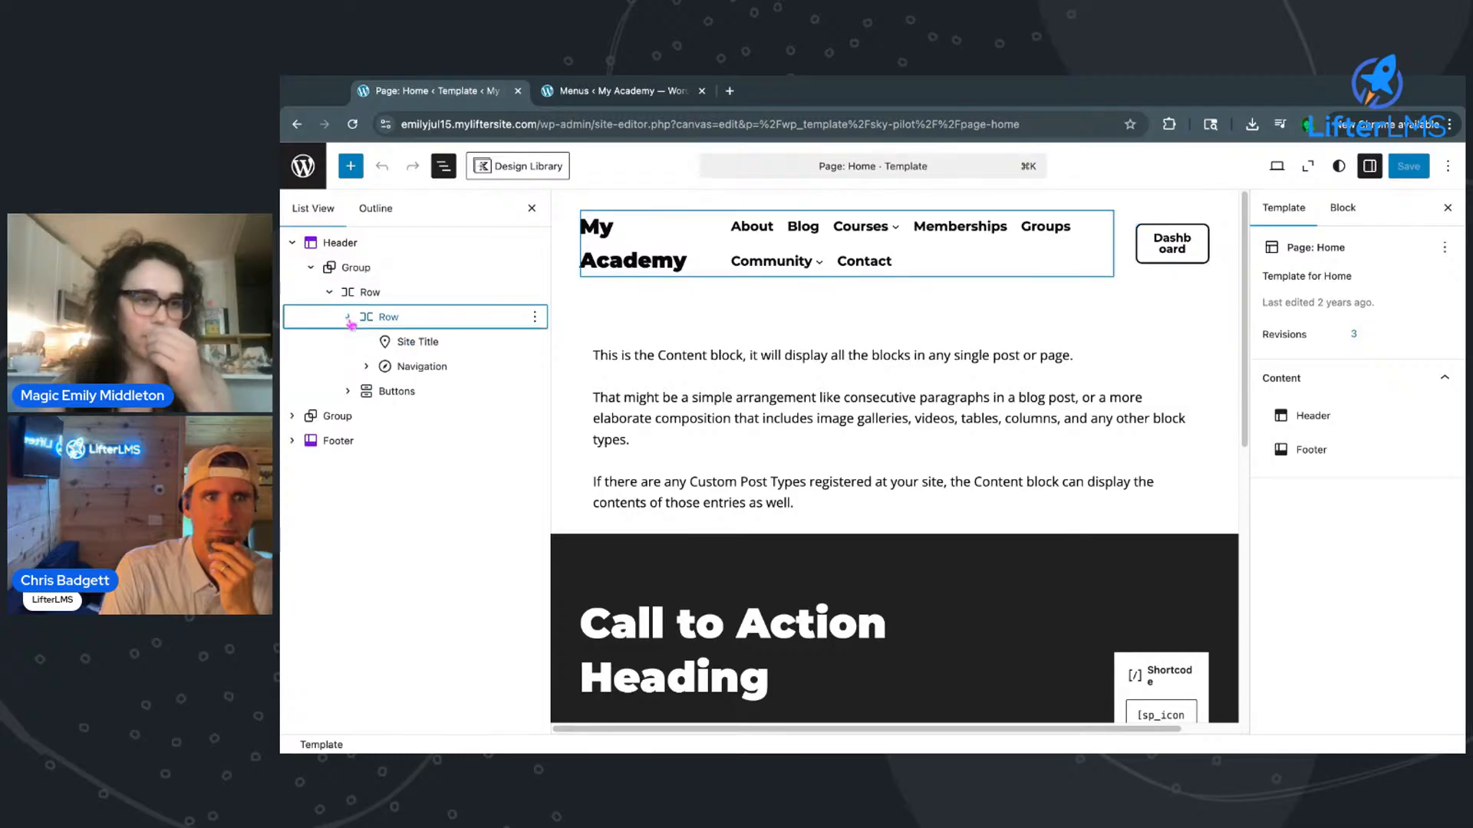
click(367, 366)
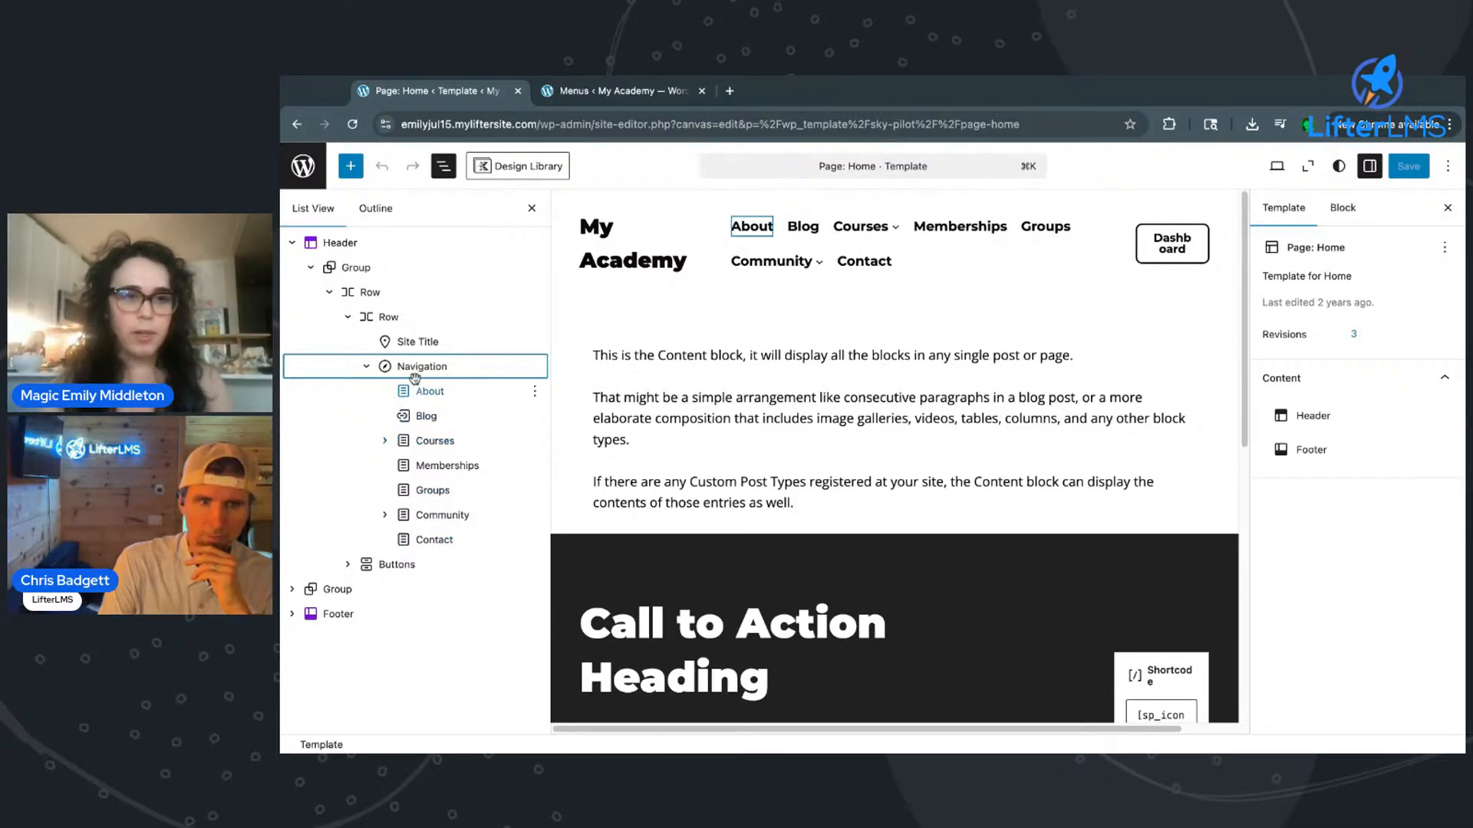
click(432, 408)
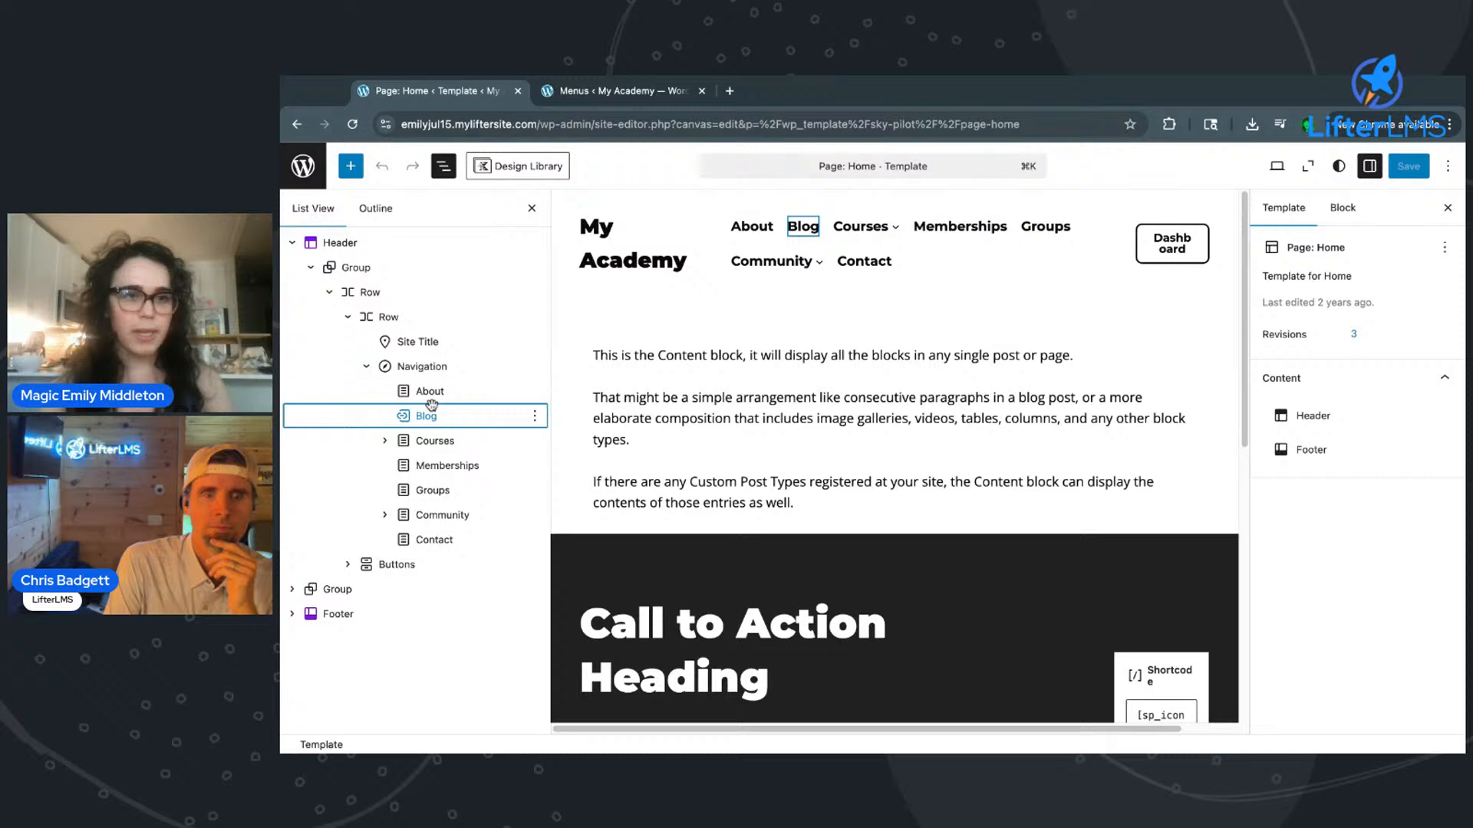
click(428, 368)
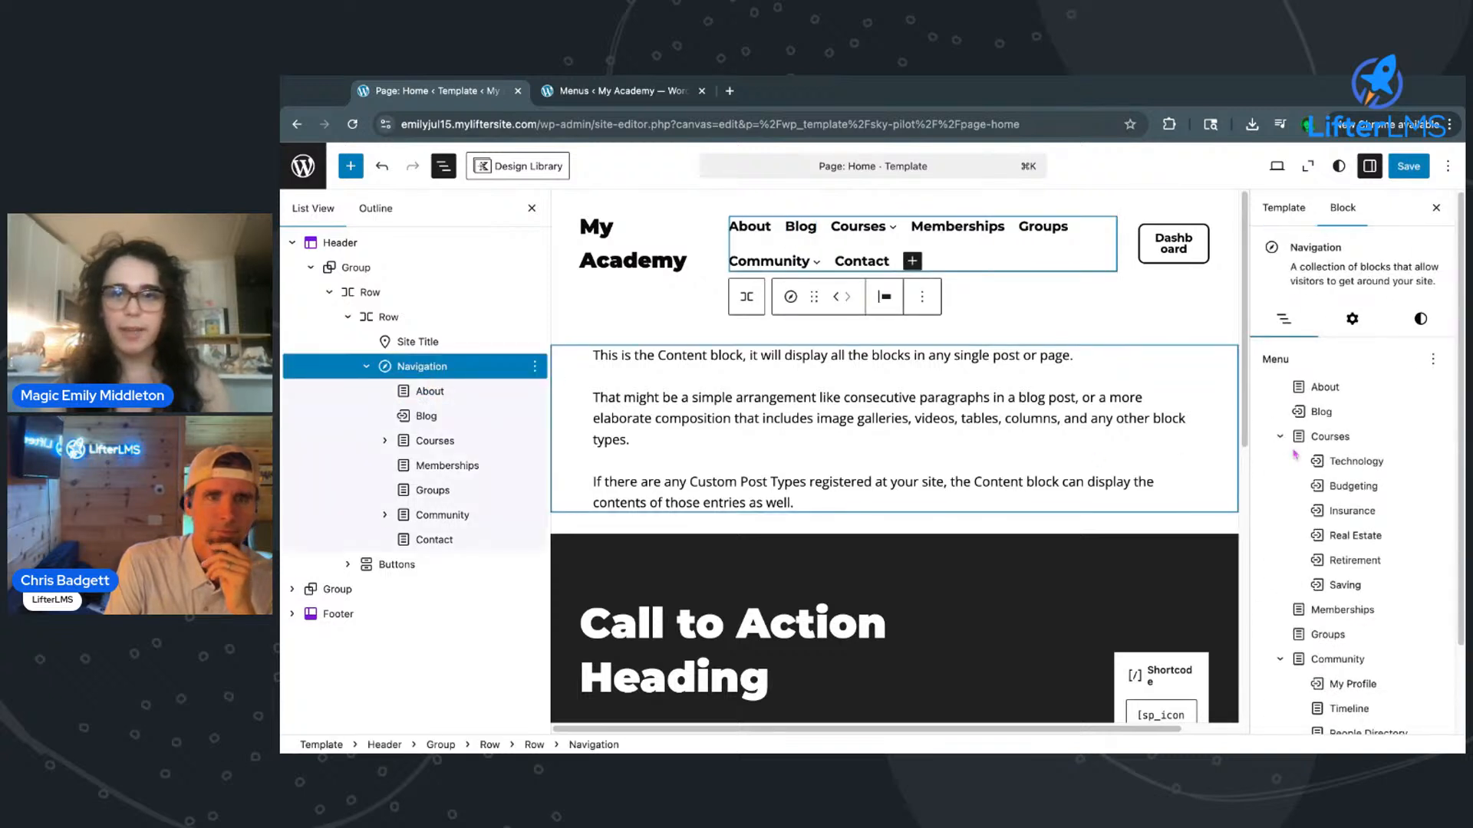
Add a LifterLMS Link block at the end of the header's navigation menu
scroll(1356, 430, down, 2)
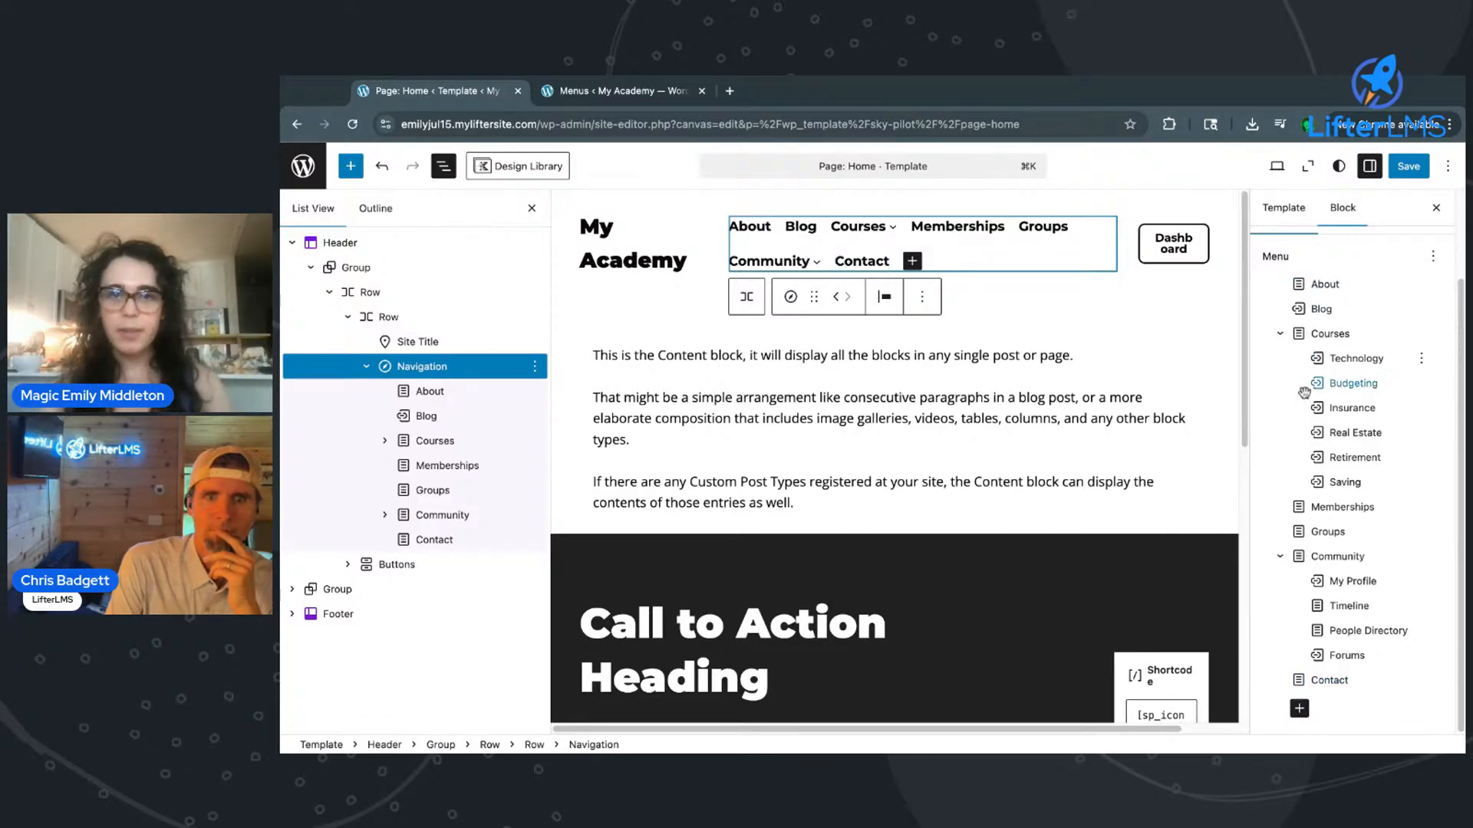
click(1299, 709)
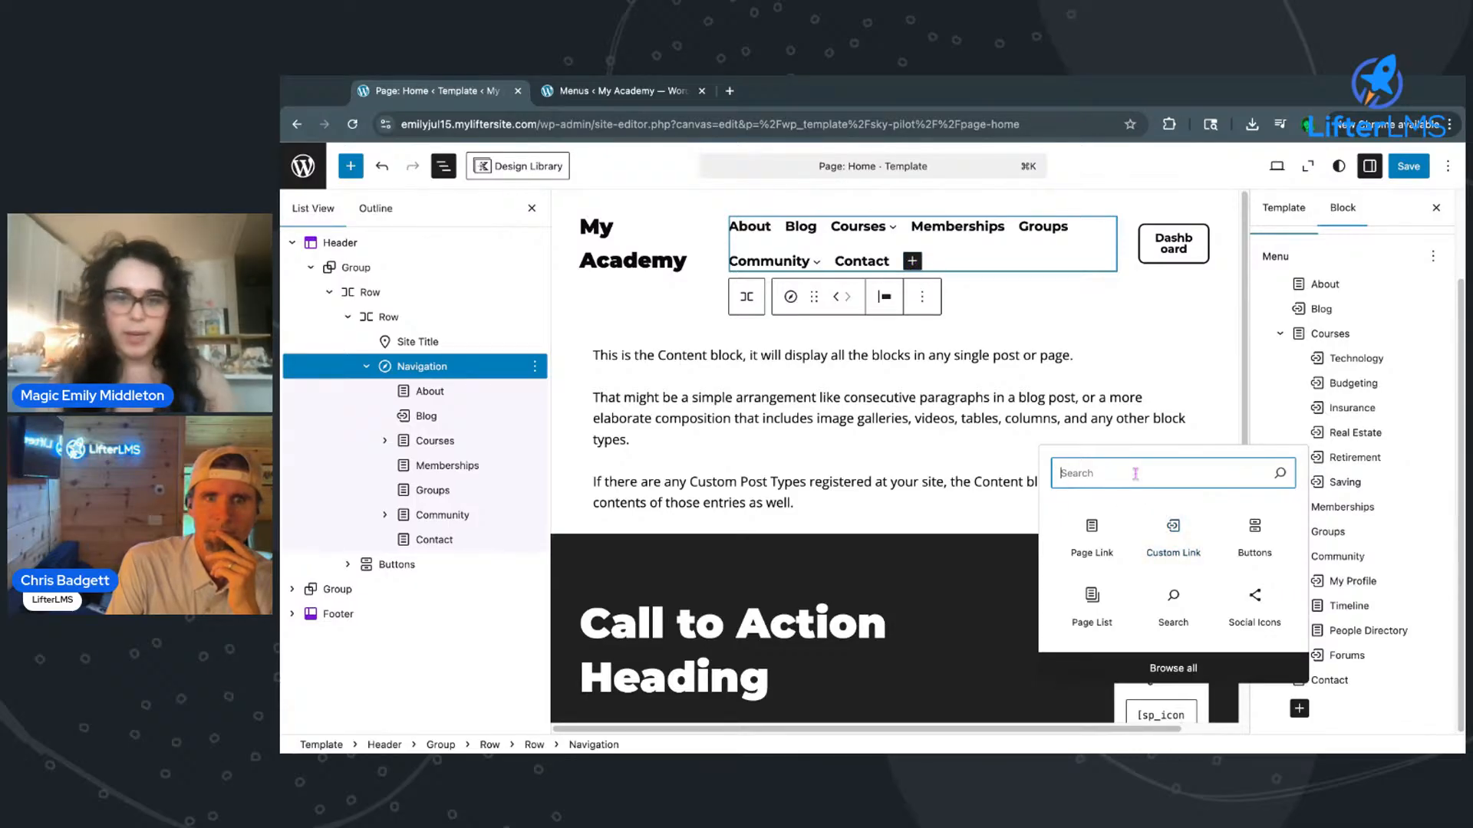
text(lift)
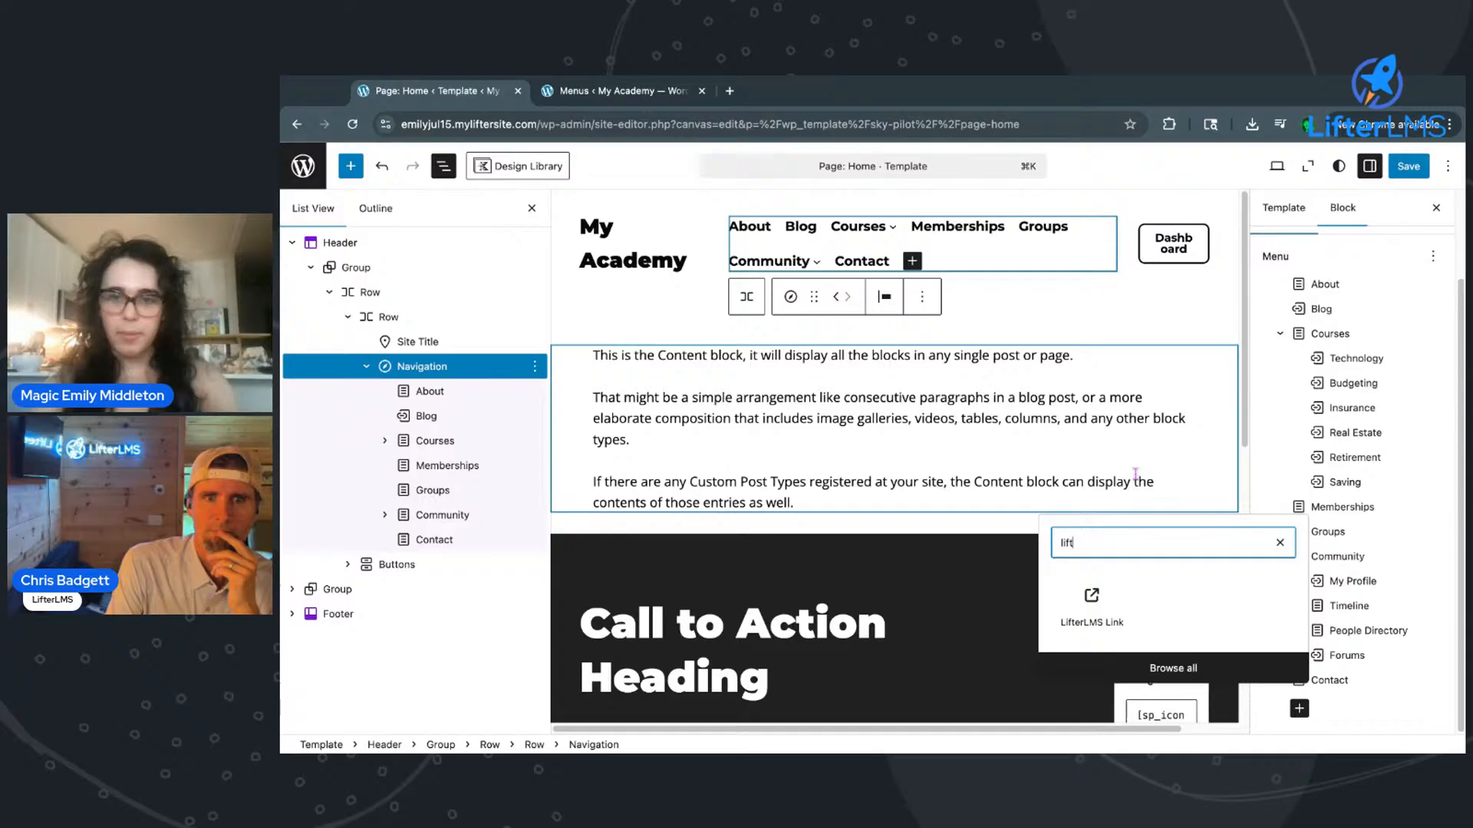
click(1091, 606)
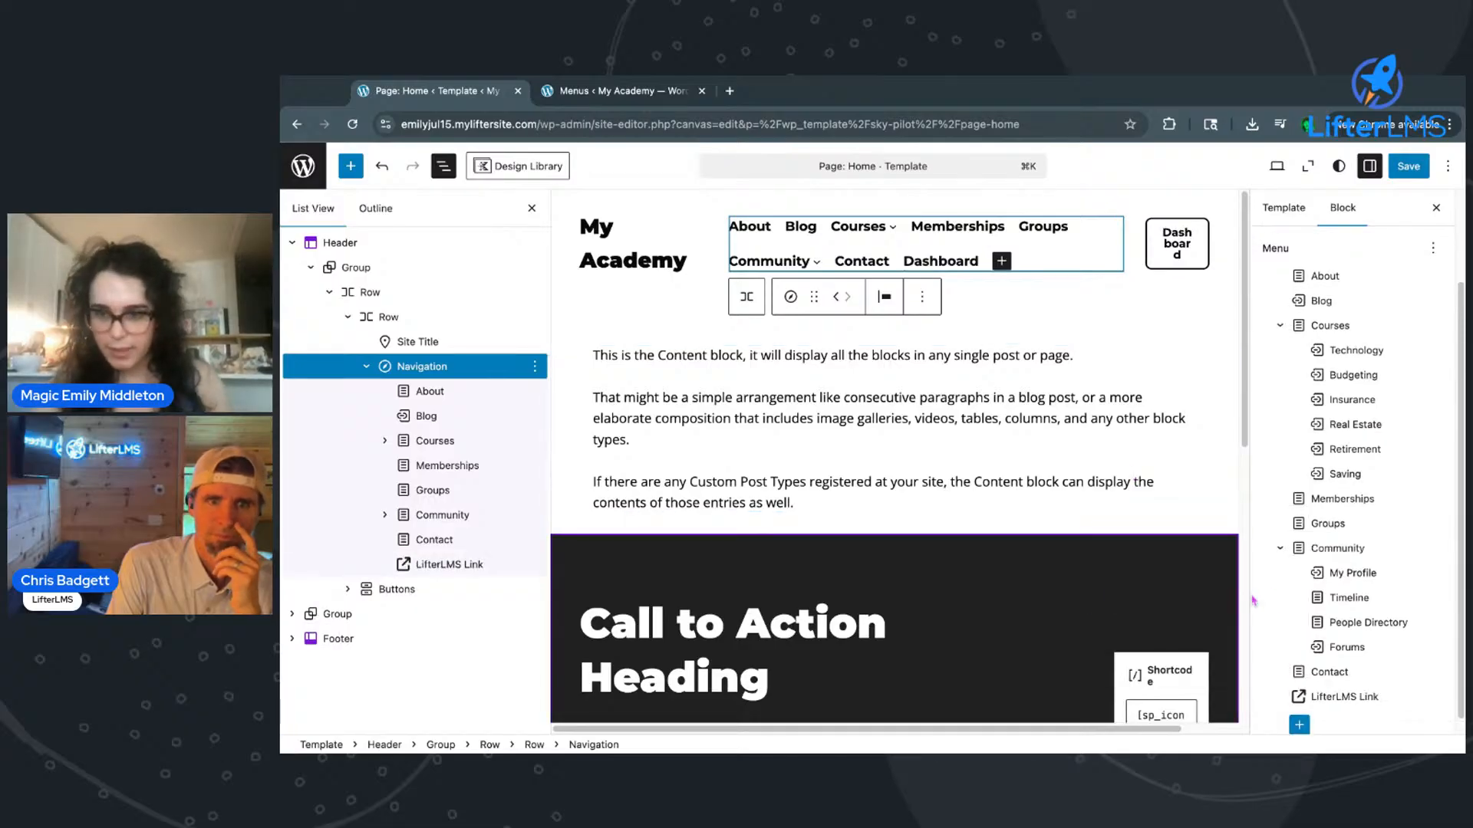
Set the URL of the new LifterLMS Link in the navigation to Sign In
click(1344, 696)
click(1326, 458)
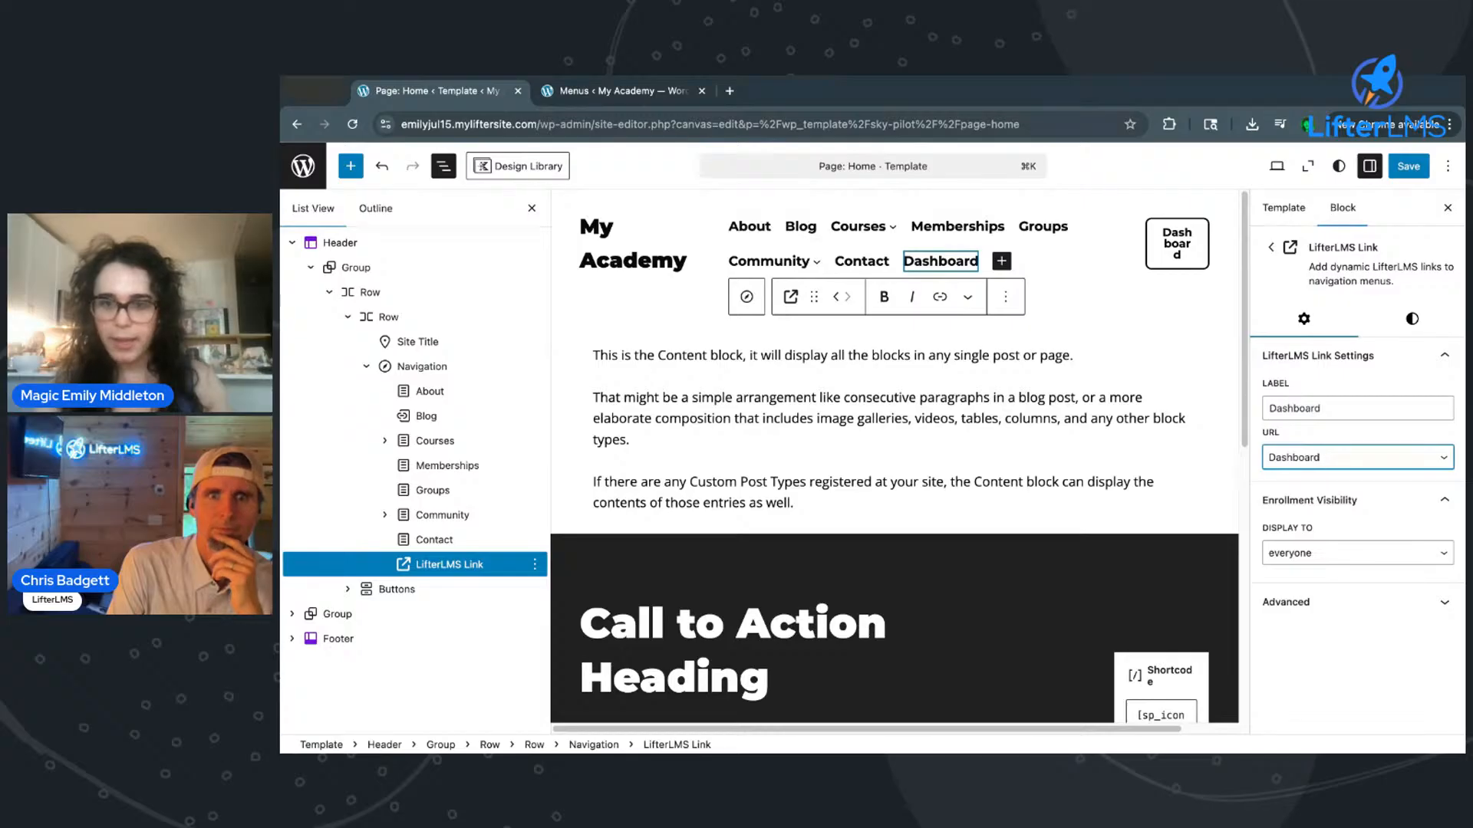
click(1323, 559)
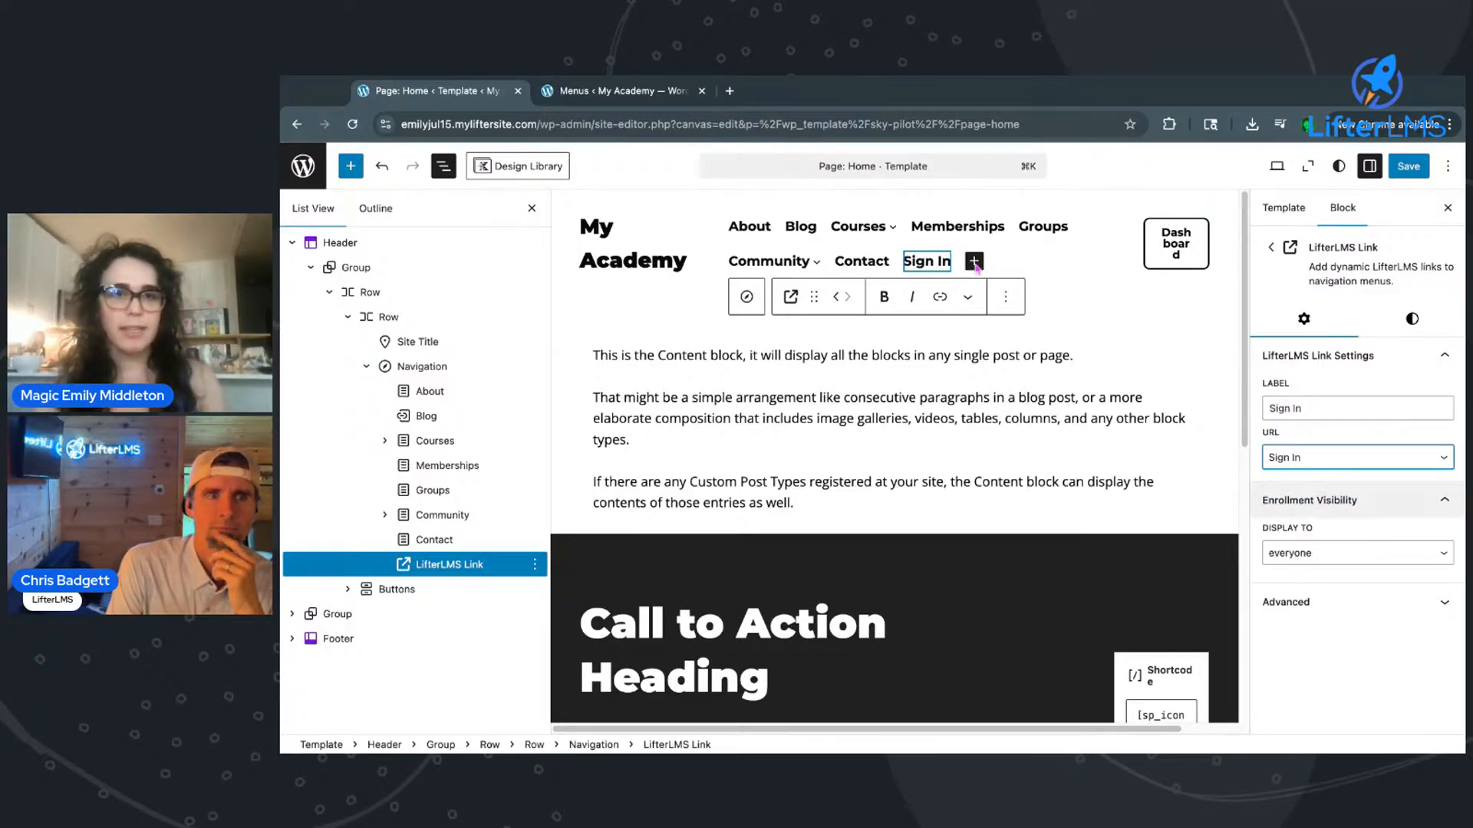
click(567, 92)
scroll(620, 504, down, 5)
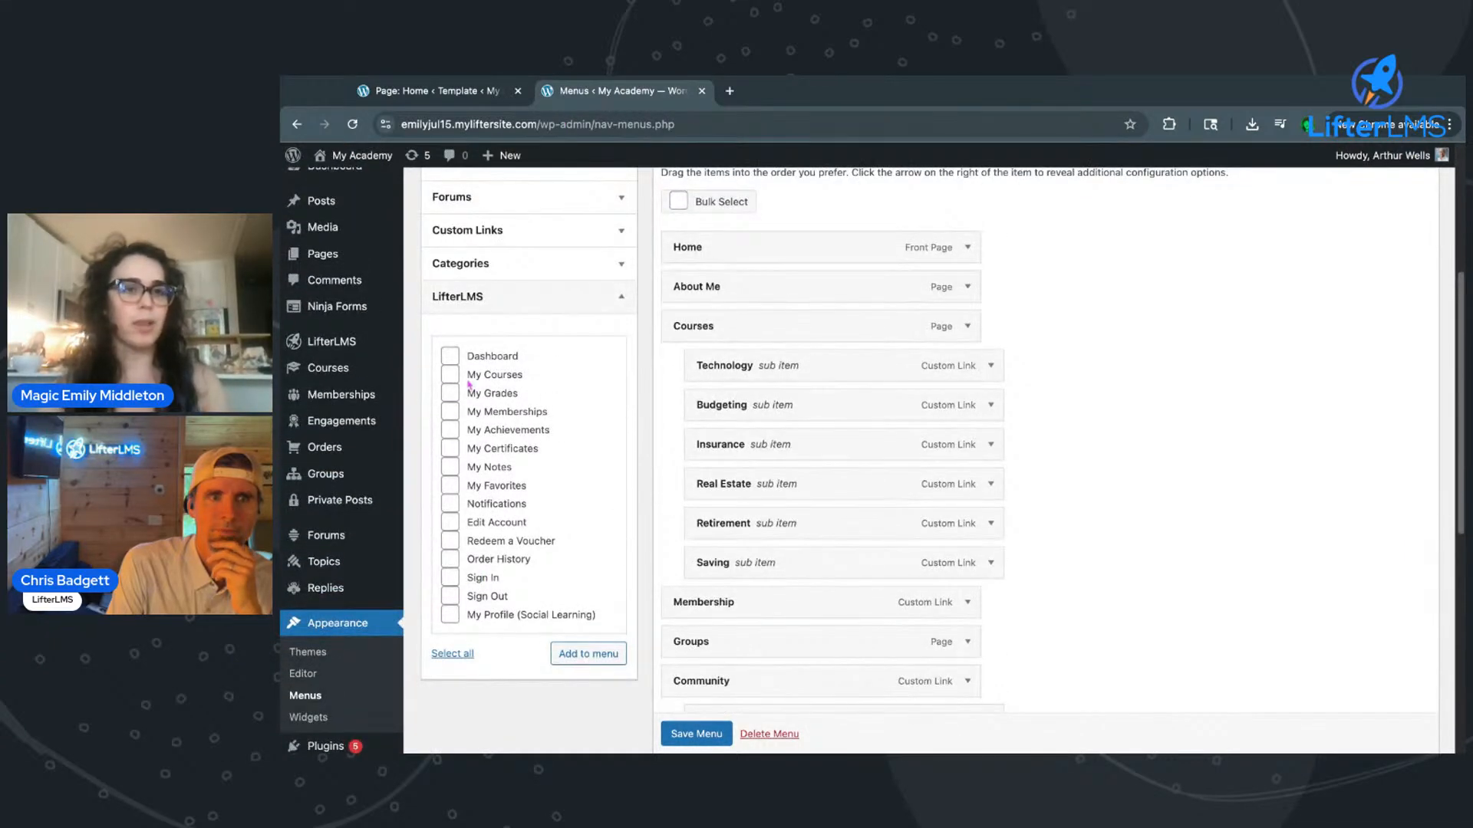
click(487, 94)
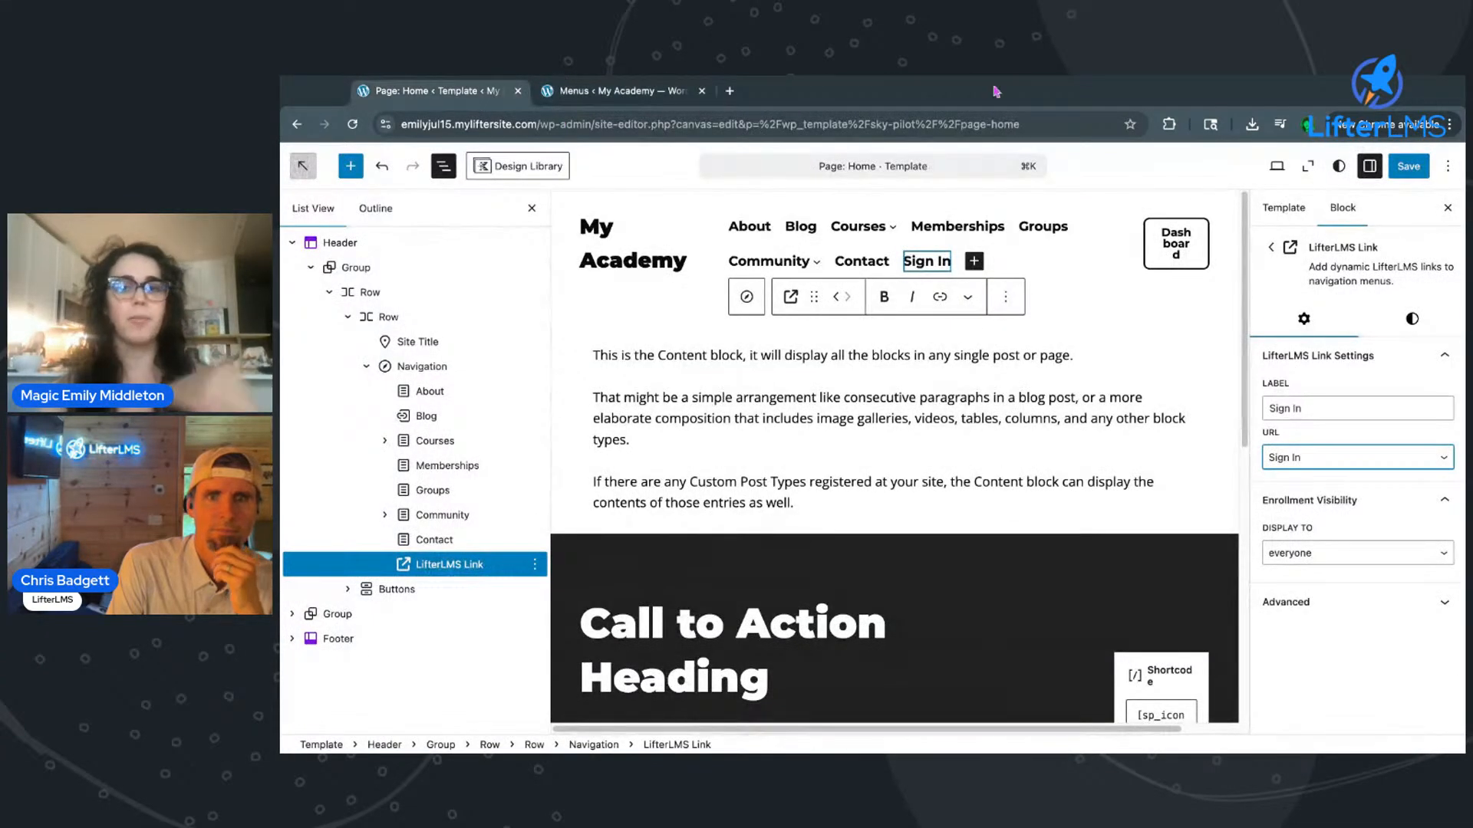
Add a second LifterLMS Link block at the end of the header's navigation menu
click(1271, 250)
scroll(1321, 376, down, 3)
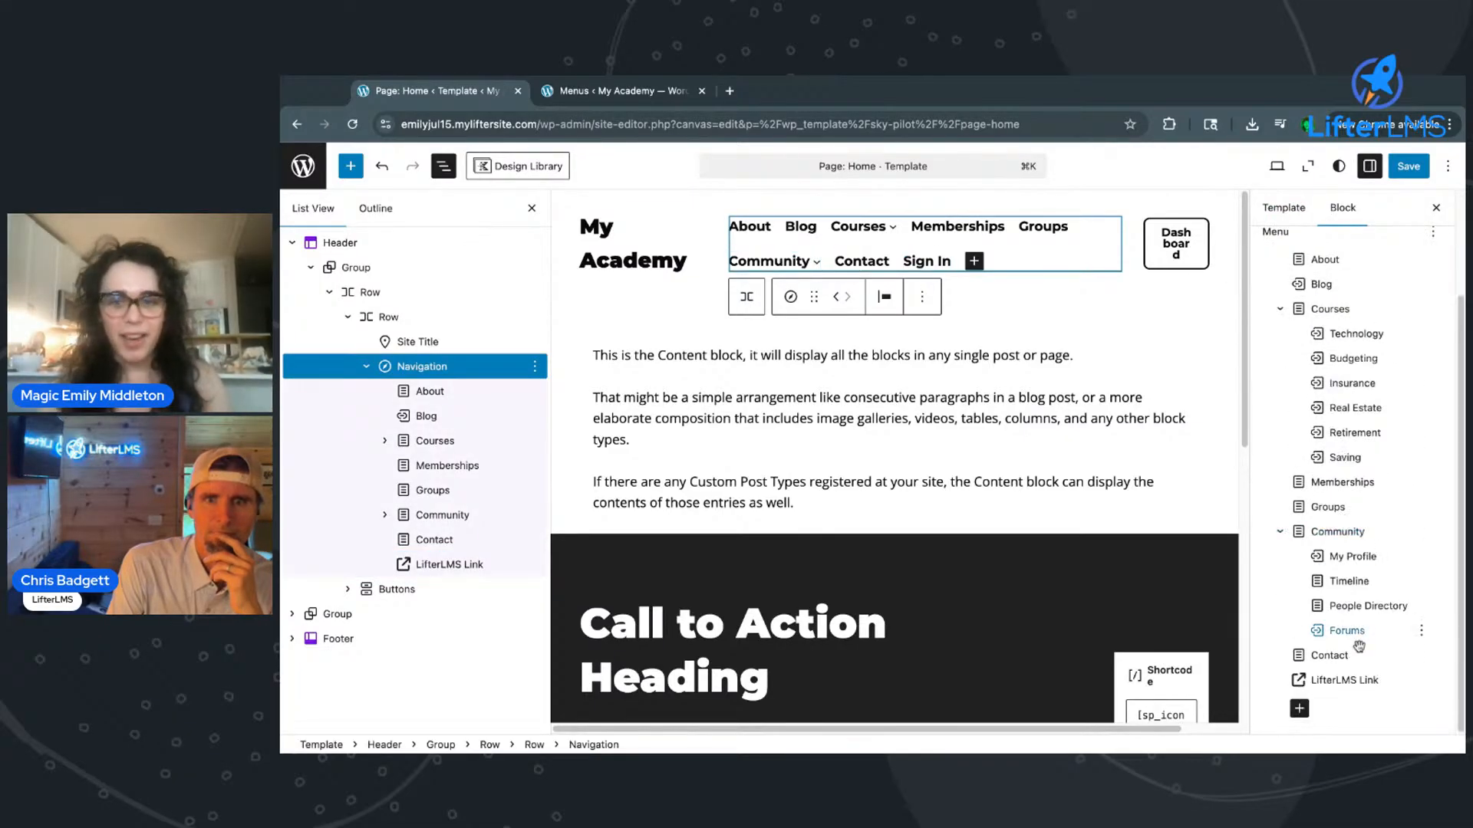
click(1298, 710)
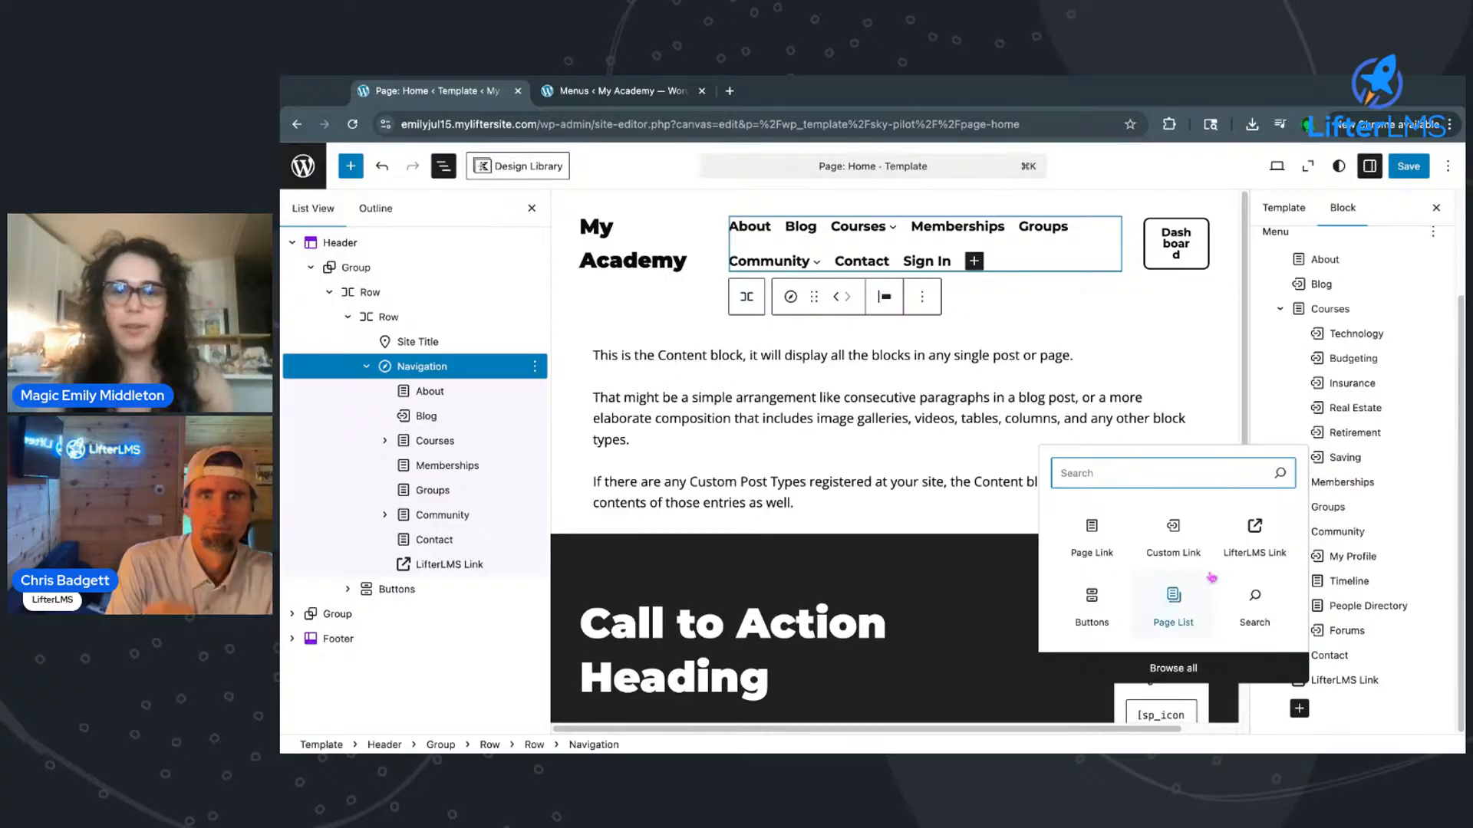
click(1263, 613)
click(1319, 696)
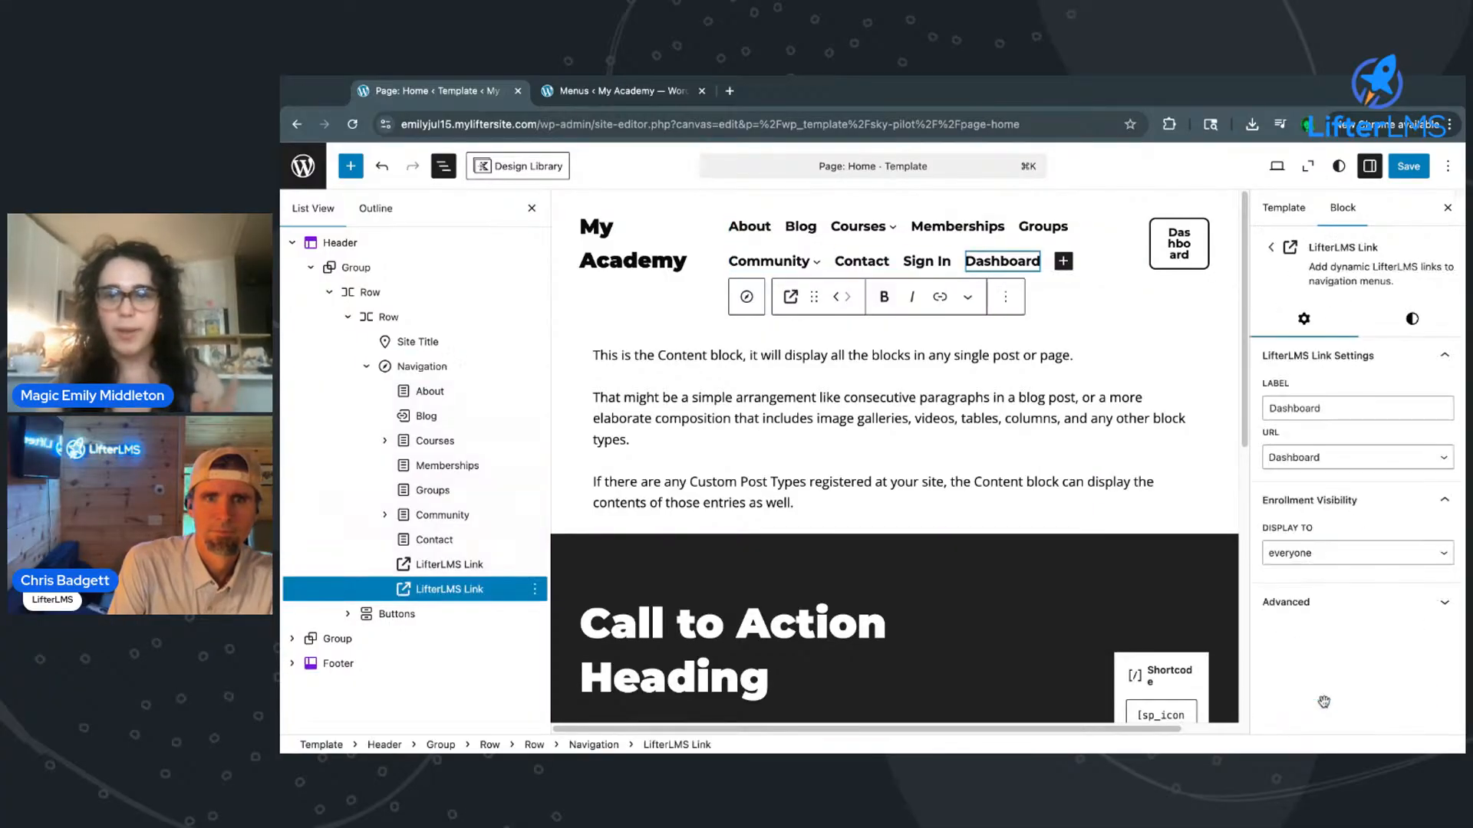
Set the URL of the new LifterLMS Link to Sign Out and save the template
click(1315, 458)
click(1354, 435)
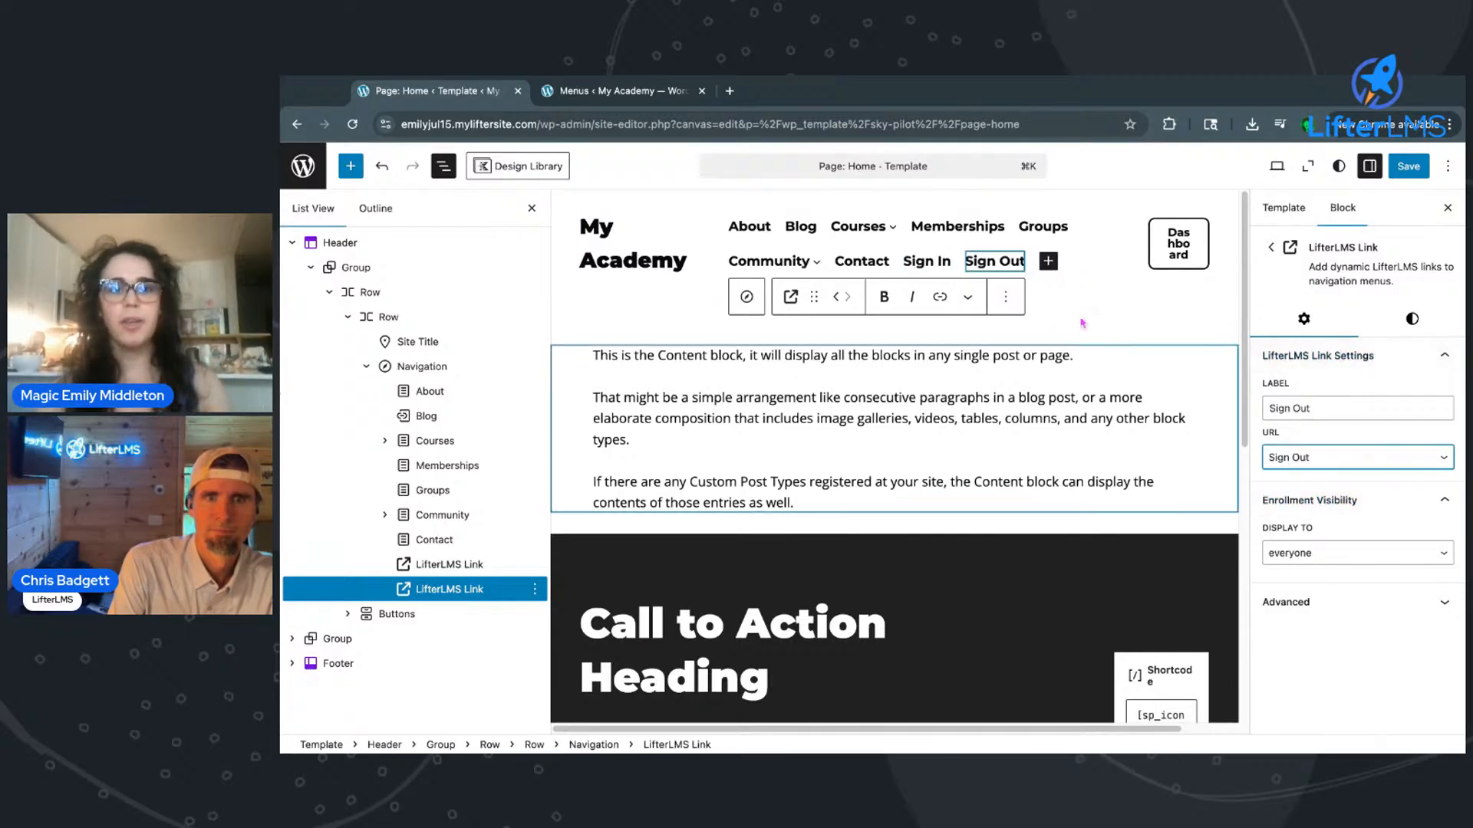
click(1409, 170)
click(1409, 175)
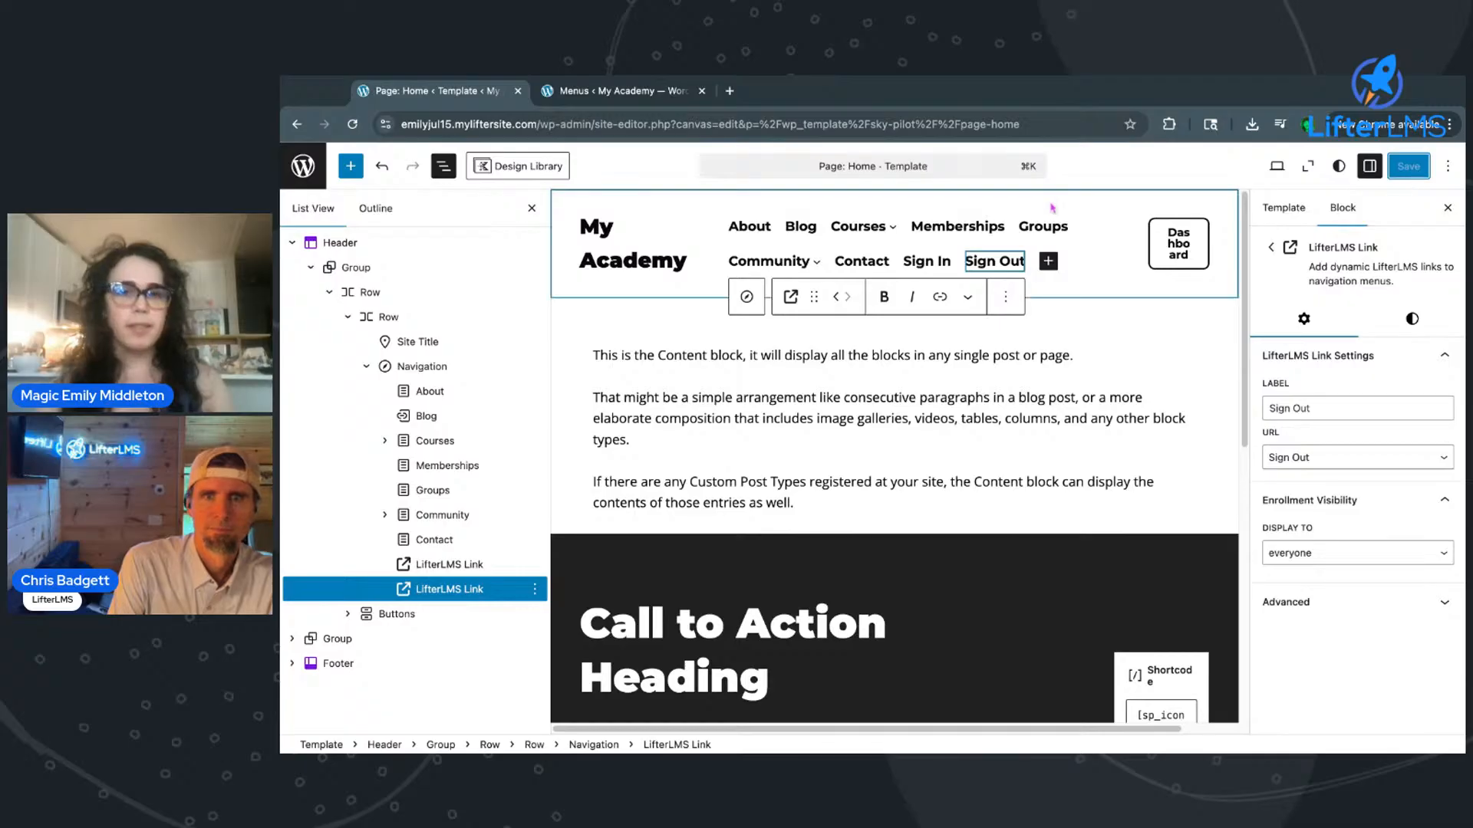
Visit the live site from the Menus admin page and examine the sign-in and sign-out links in the header navigation
click(613, 91)
click(364, 156)
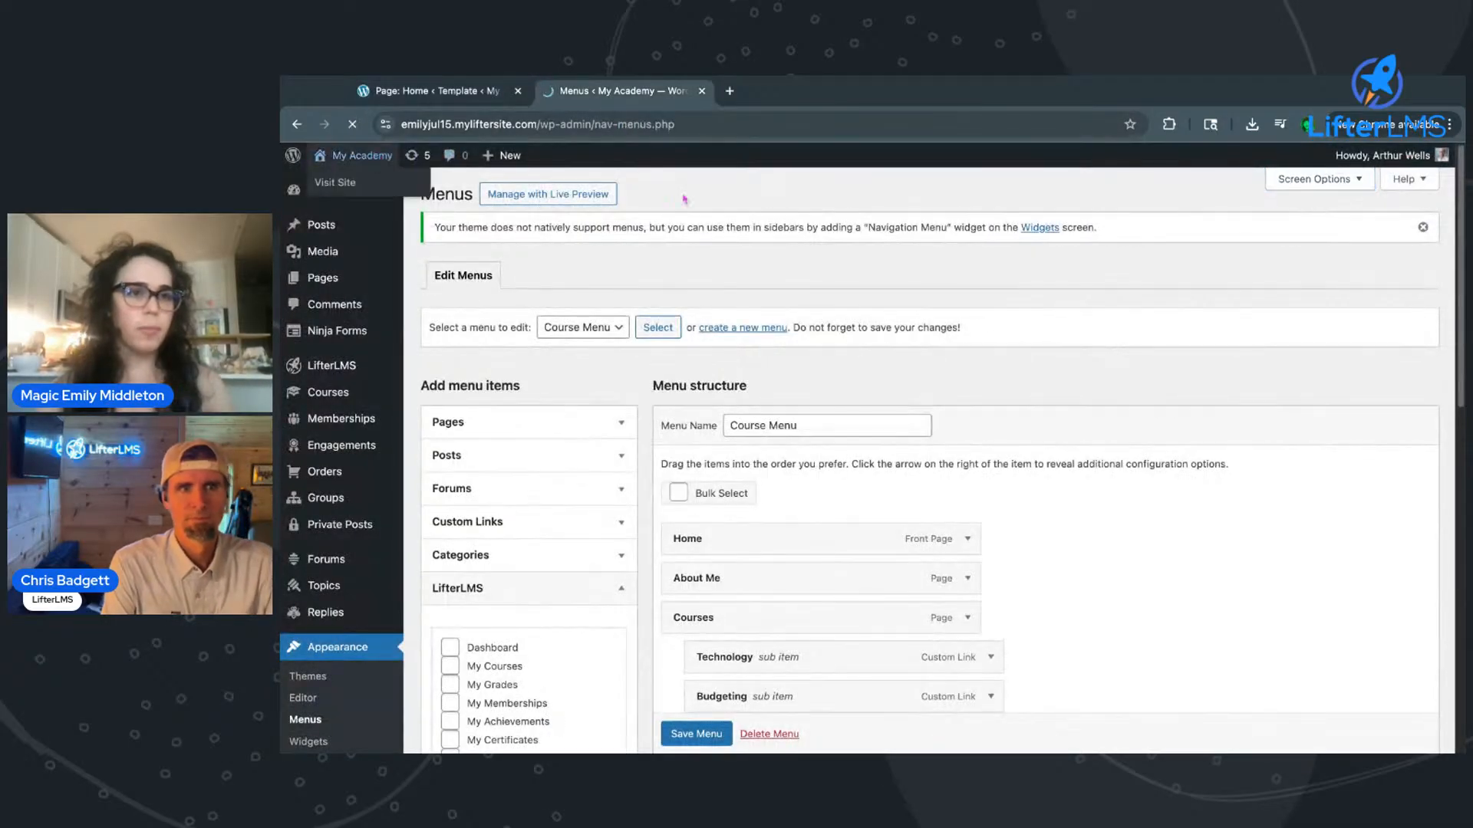
mouse_move(726, 211)
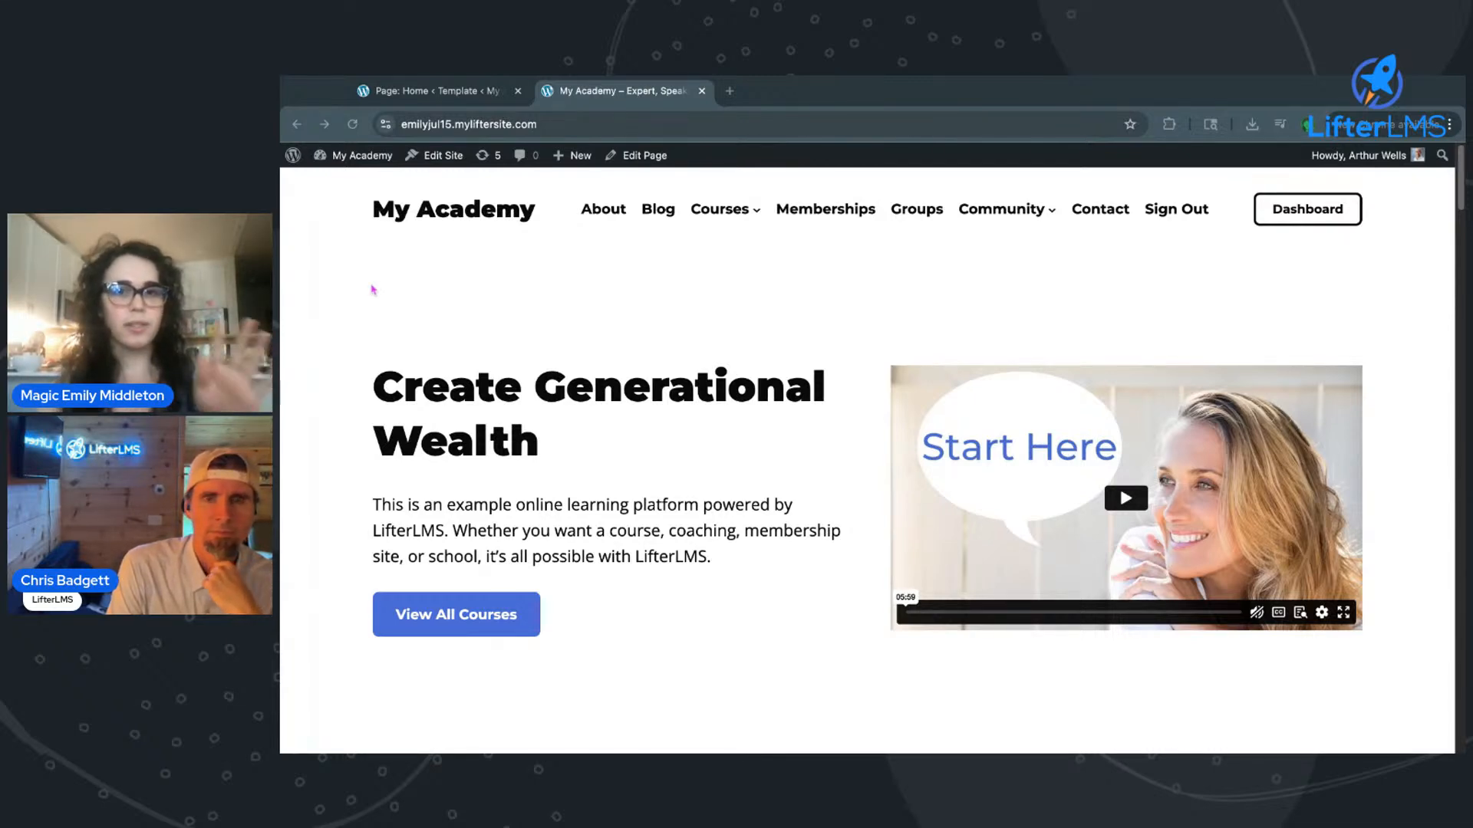
scroll(1207, 269, up, 5)
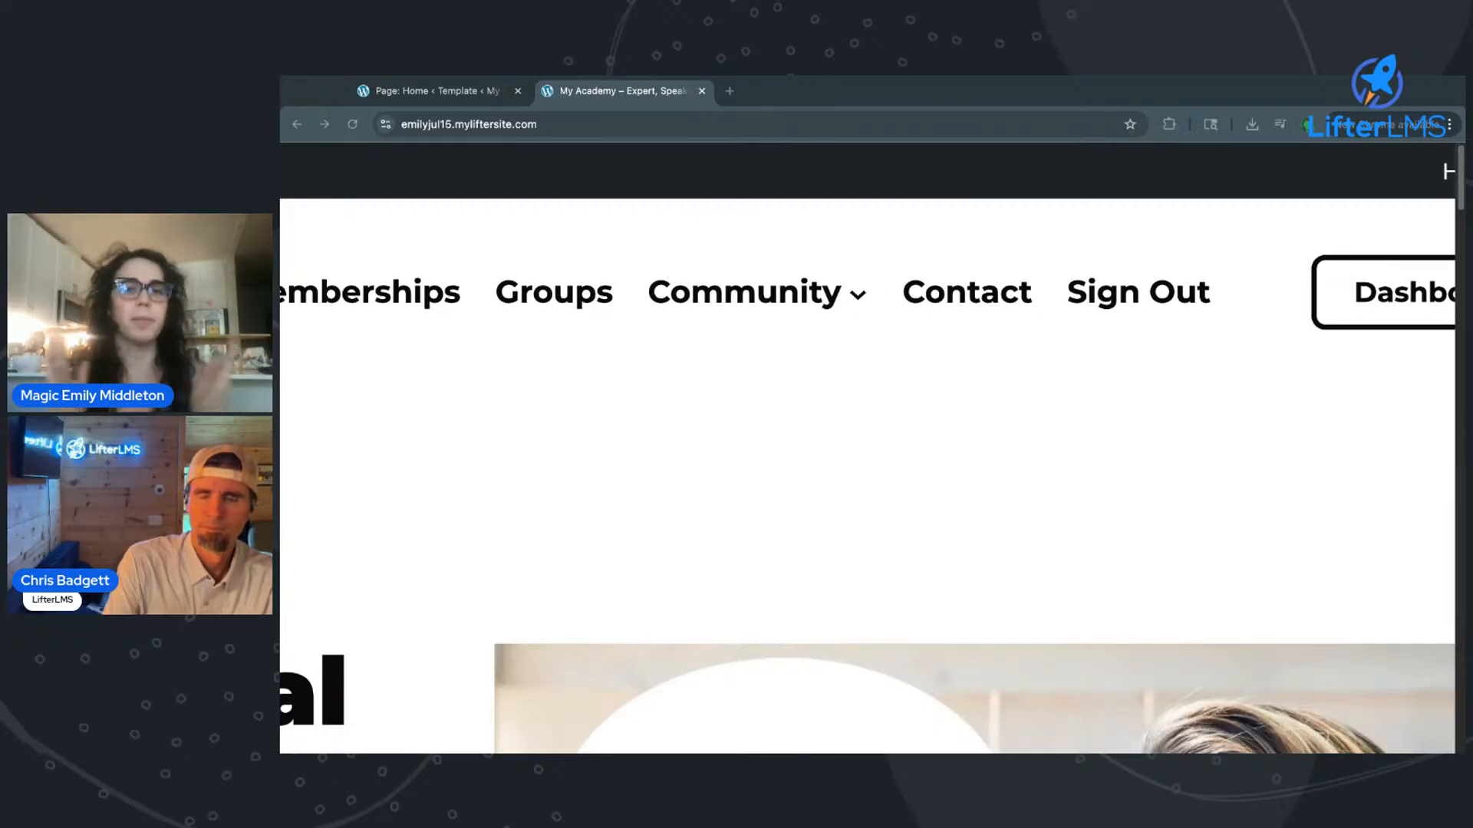
Sign out through the header's Sign Out link and highlight the Dashboard heading on the login page
click(380, 375)
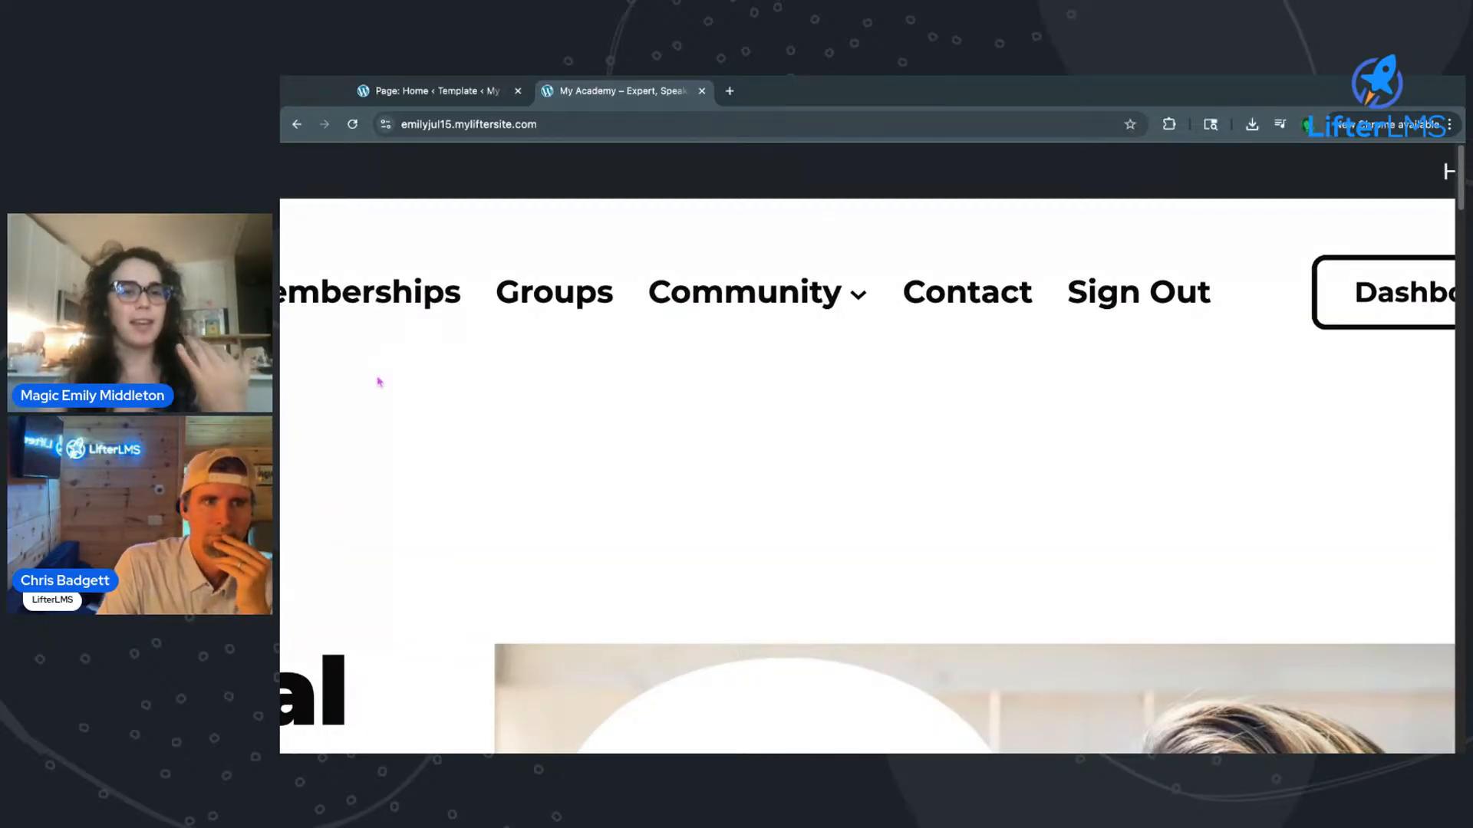
scroll(379, 377, down, 5)
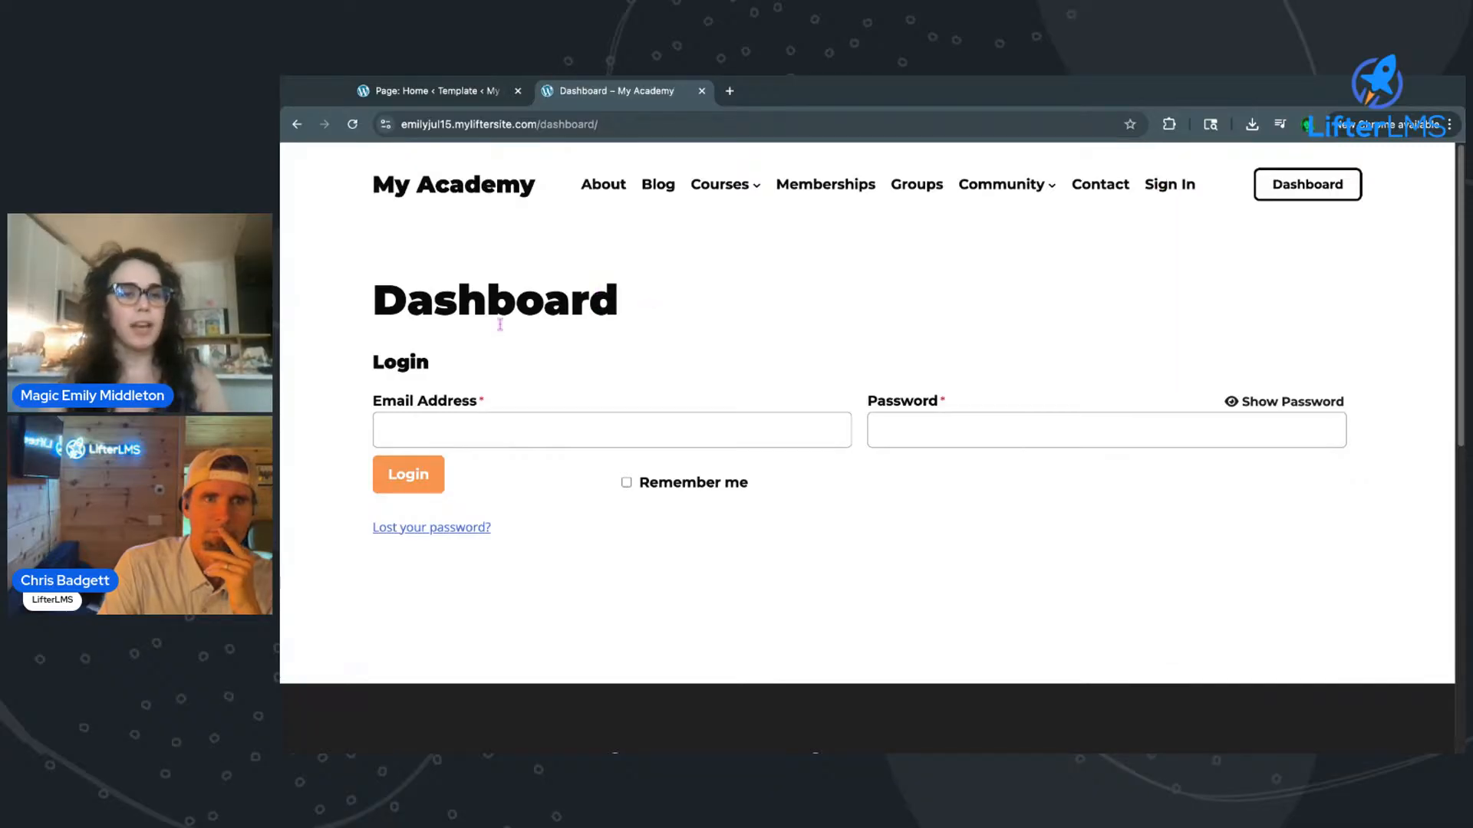
drag(368, 303, 802, 324)
key(super+Tab)
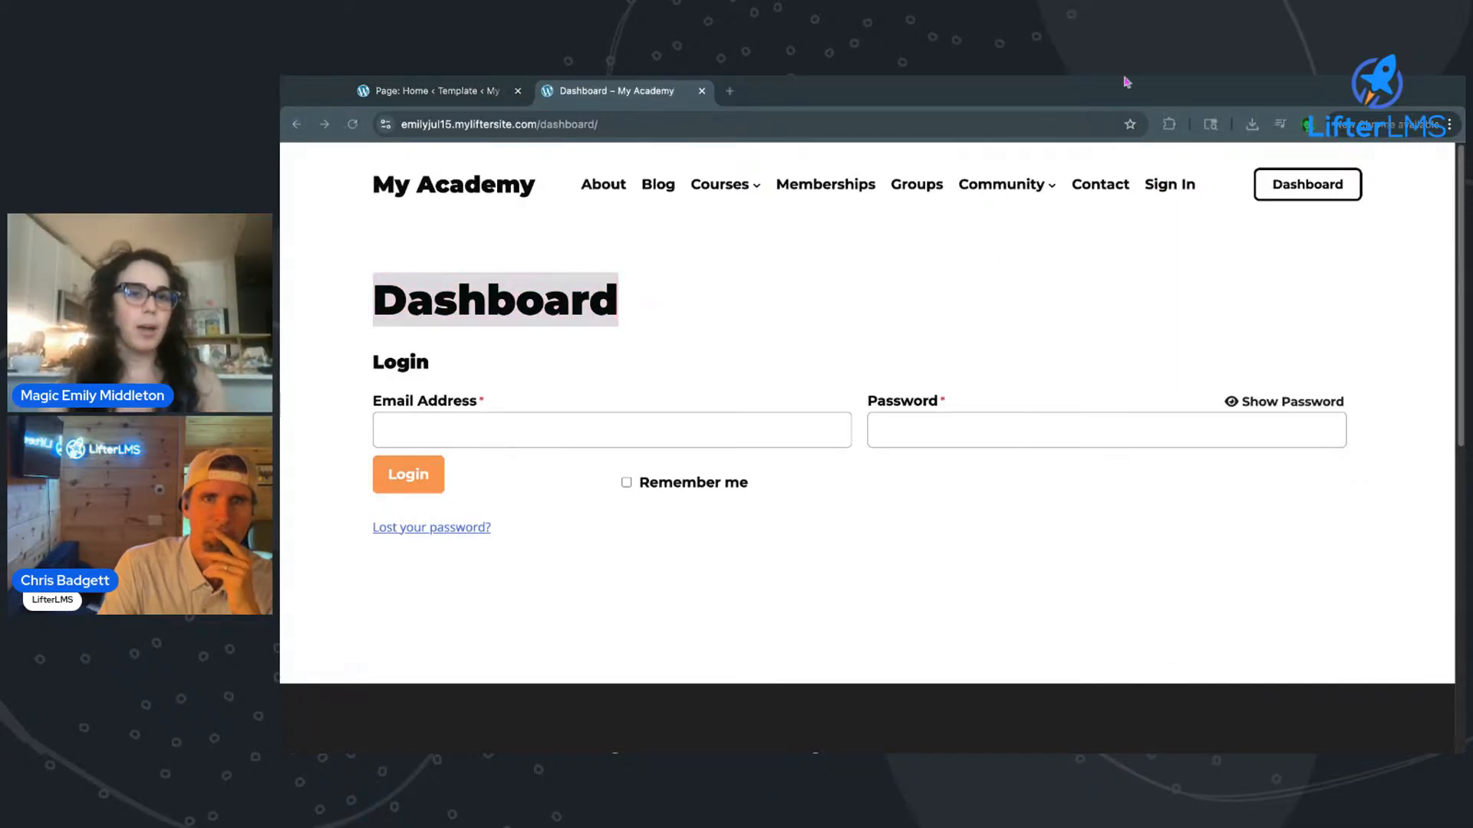